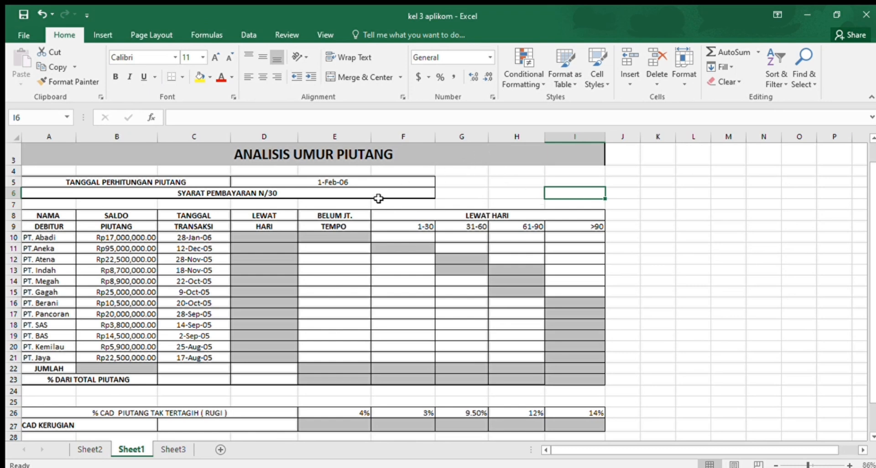
- Calculate LEWAT HARI in D10 with =MAX(0,$D$5-30-C10) and fill the formula down to D21
left_click(287, 237)
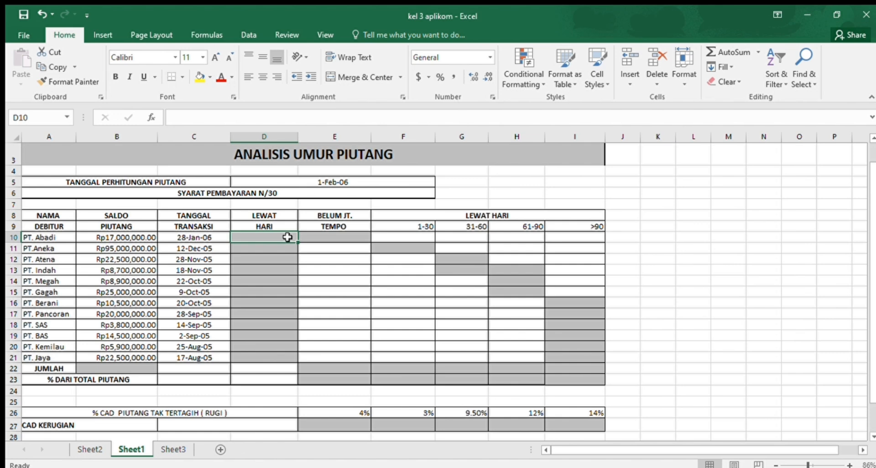
type("=")
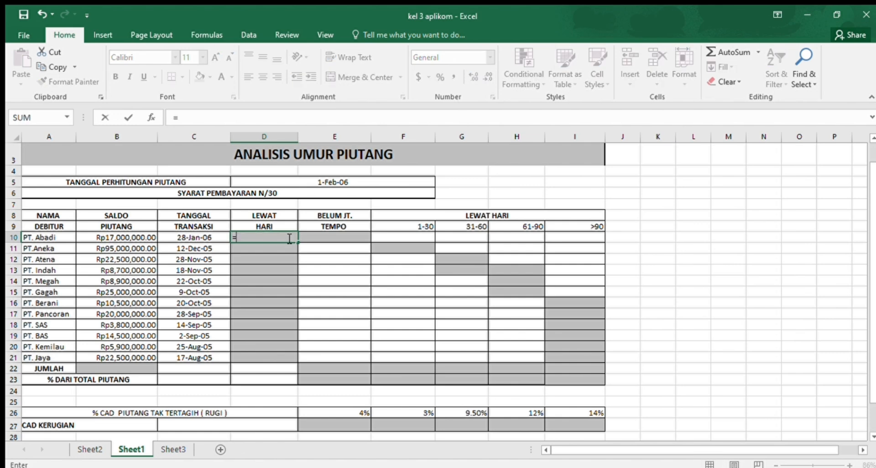
type("MA")
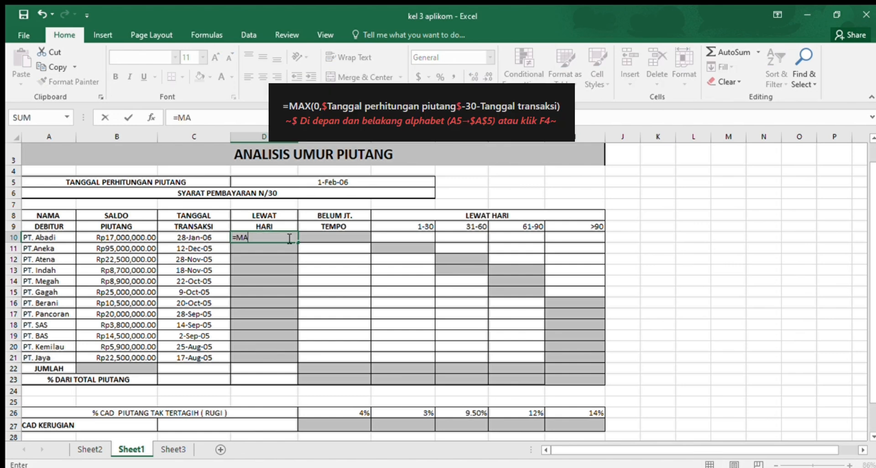
type("X(0,")
left_click(354, 182)
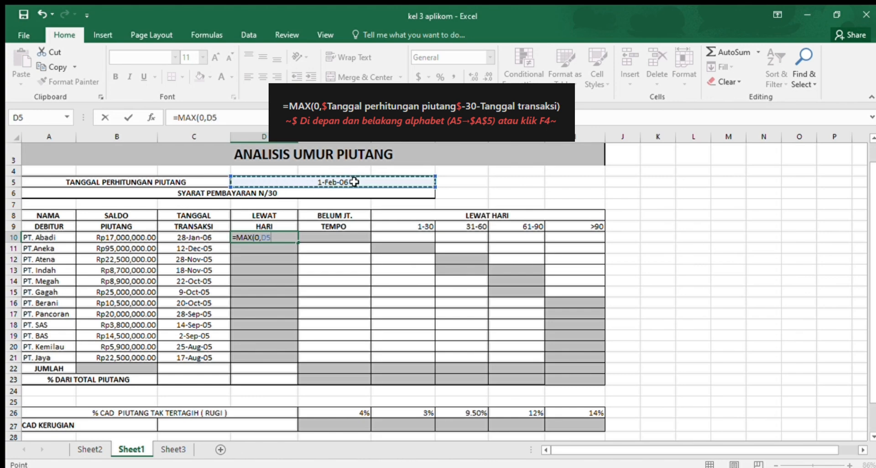
key("F4")
type("-3")
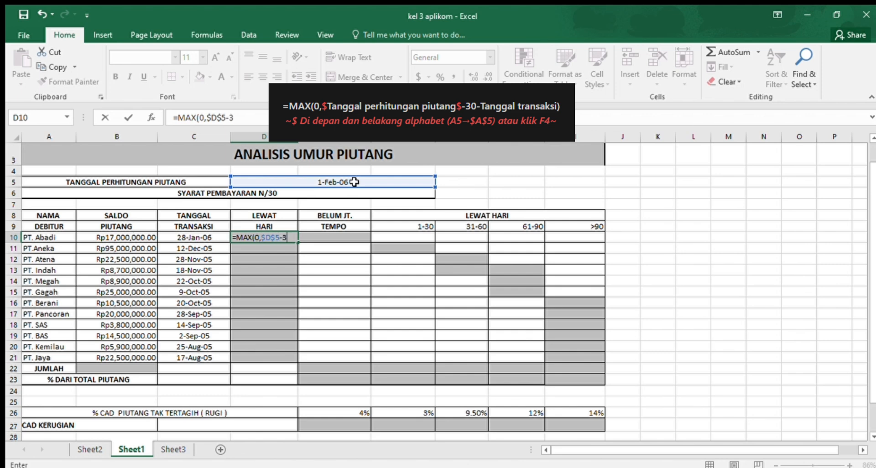
type("0-")
left_click(211, 238)
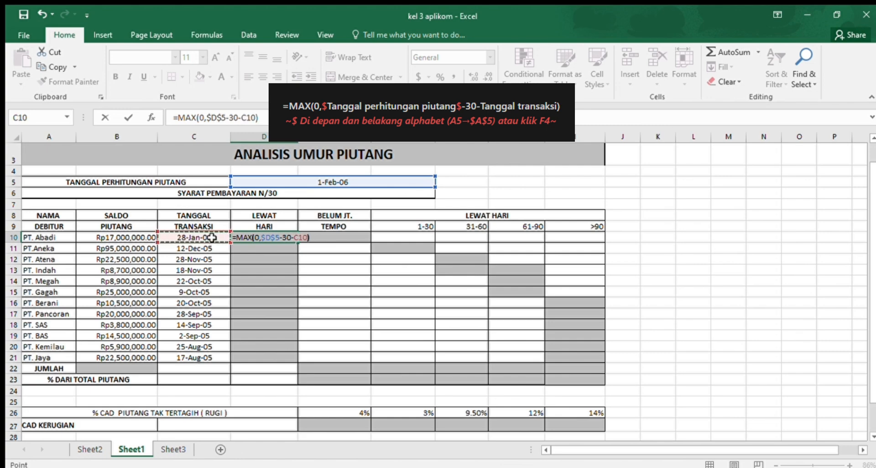
type(")")
key("Return")
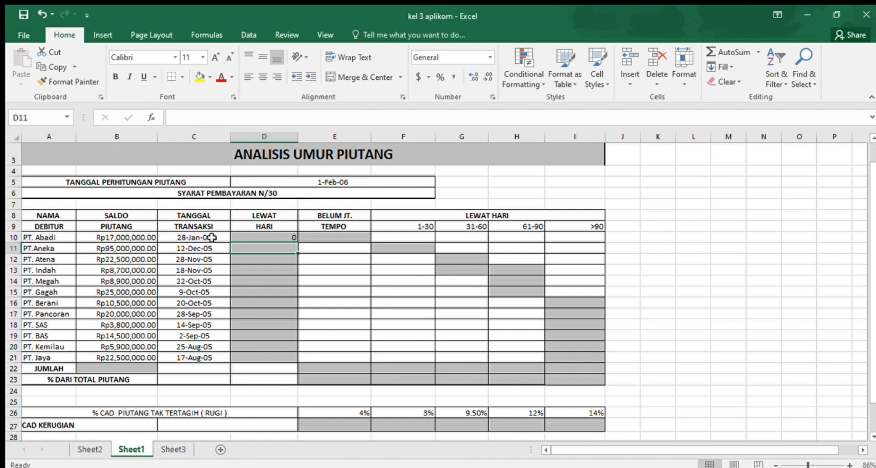
left_click(282, 236)
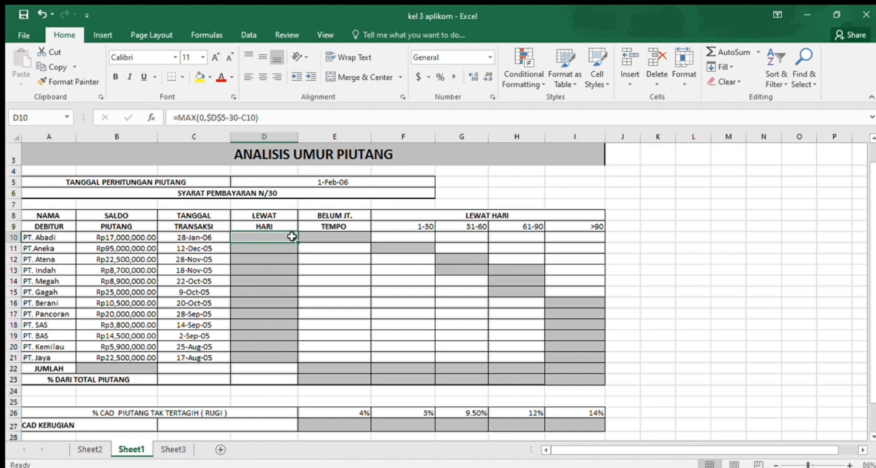
left_click_drag(297, 242, 295, 360)
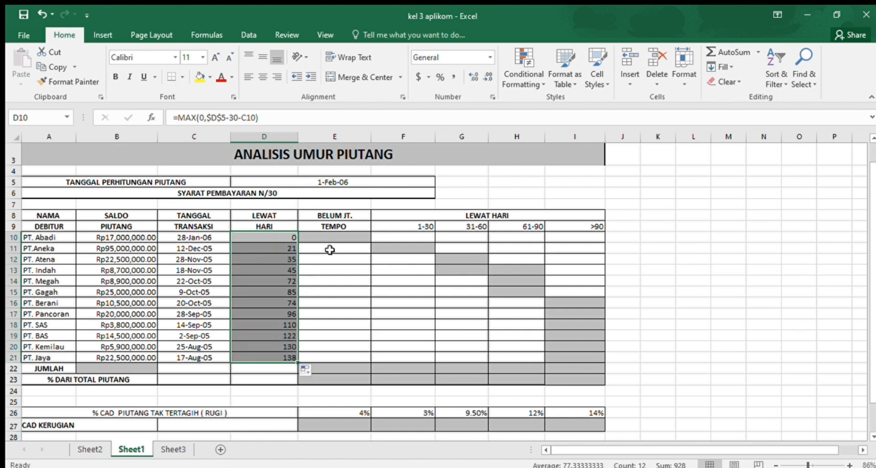
- Enter =IF(D10<1,B10,0) in E10 for BELUM JT. TEMPO and fill the formula down to E21
left_click(337, 238)
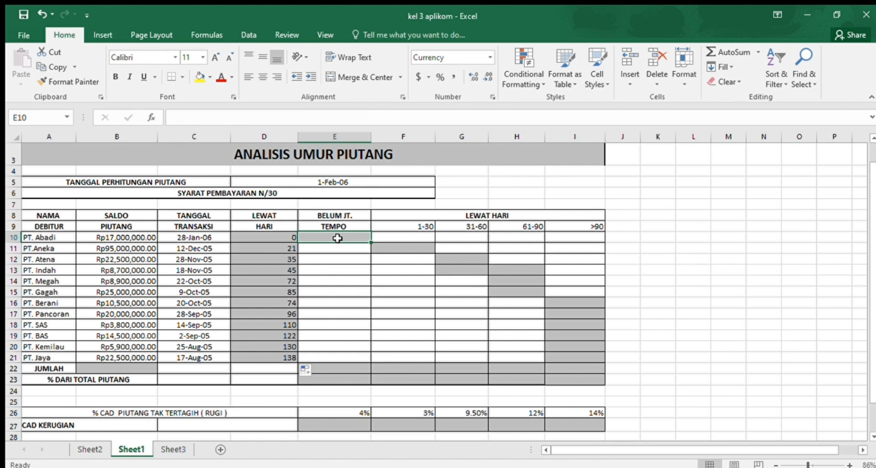
type("=")
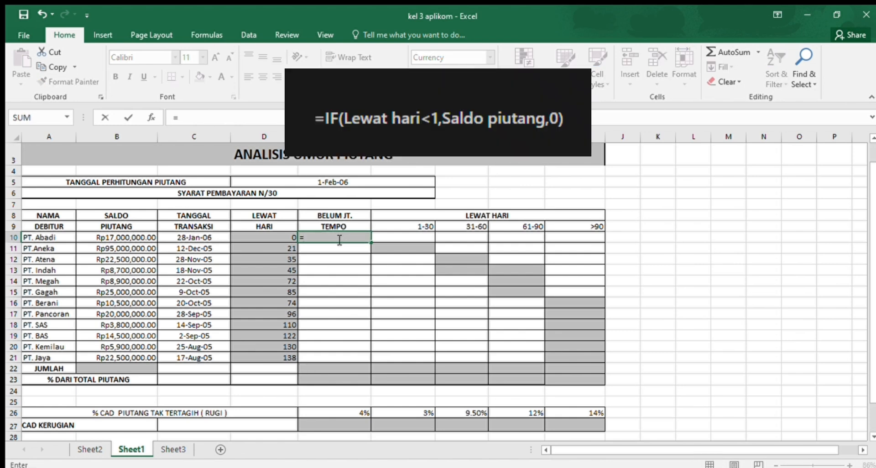
type("IF(")
left_click(286, 237)
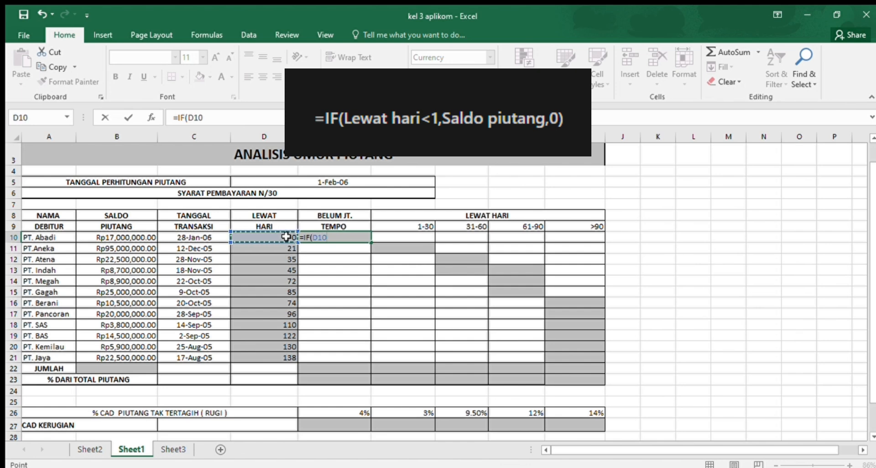
type("<1,")
left_click(129, 241)
type(",")
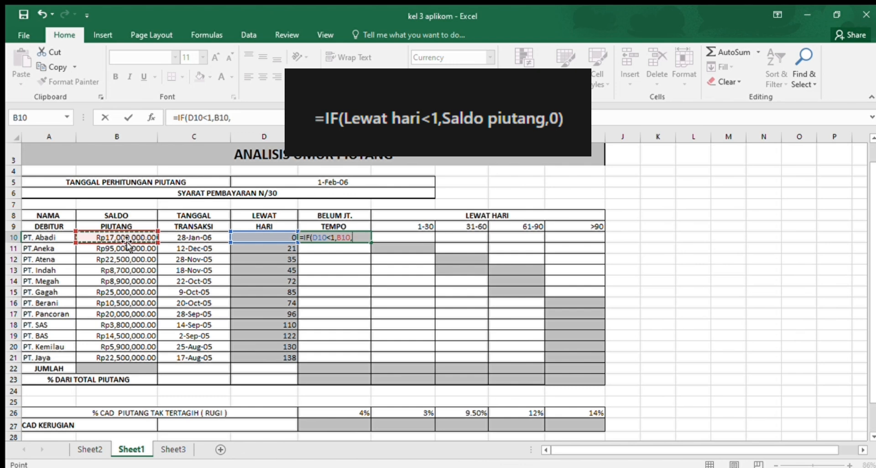
type("0)")
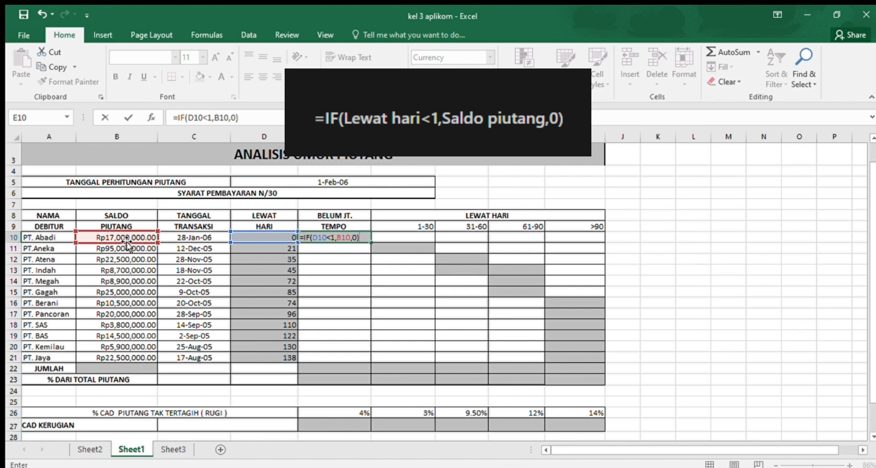
key("Return")
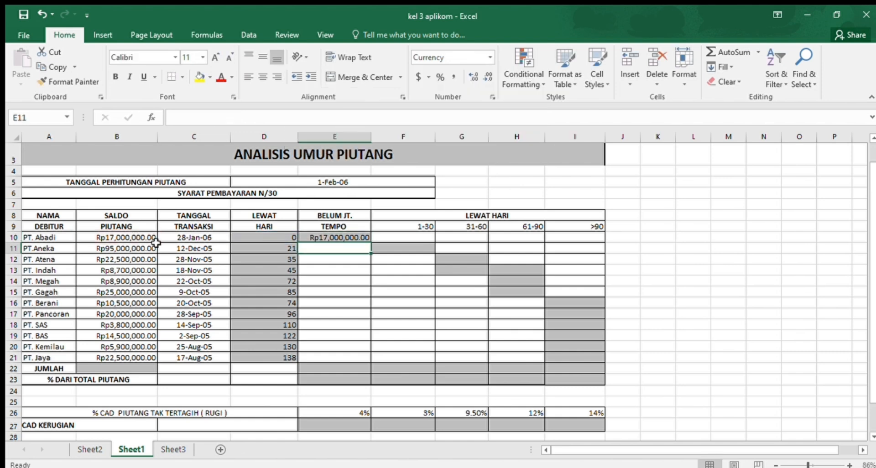
left_click(345, 239)
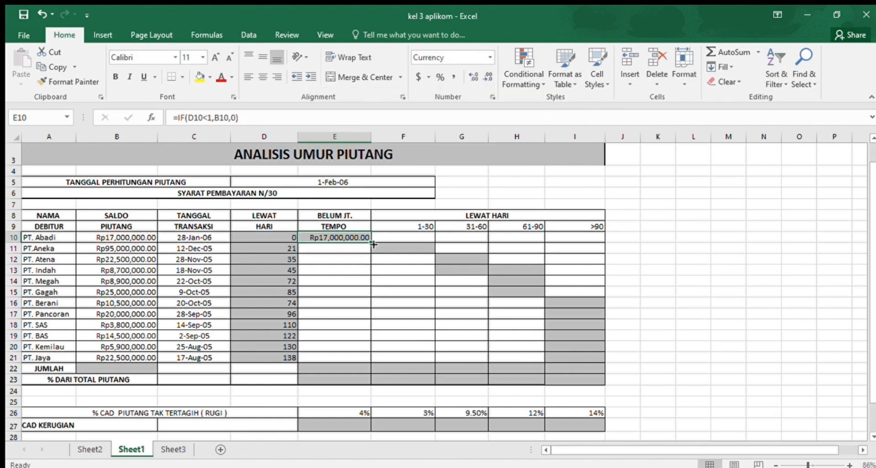
left_click_drag(371, 242, 369, 355)
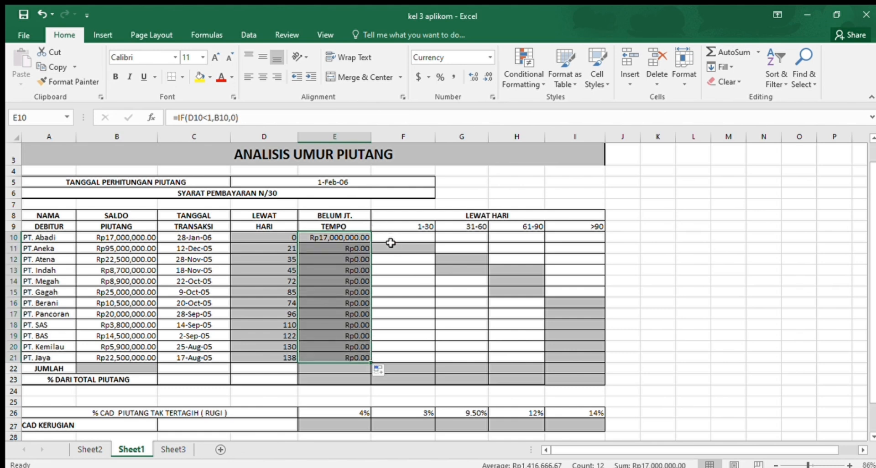
- Enter =IF(AND(D10>0,D10<31),B10,0) in F10 for the 1-30 day bracket and fill the formula down to F21
left_click(392, 238)
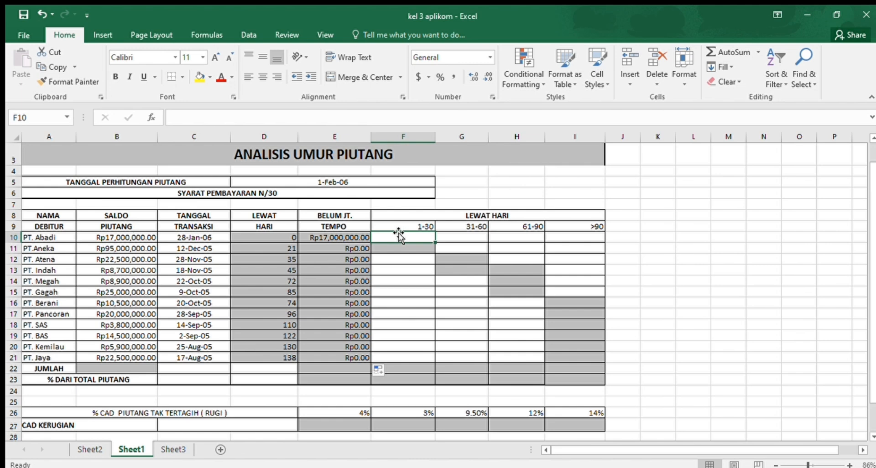
type("=")
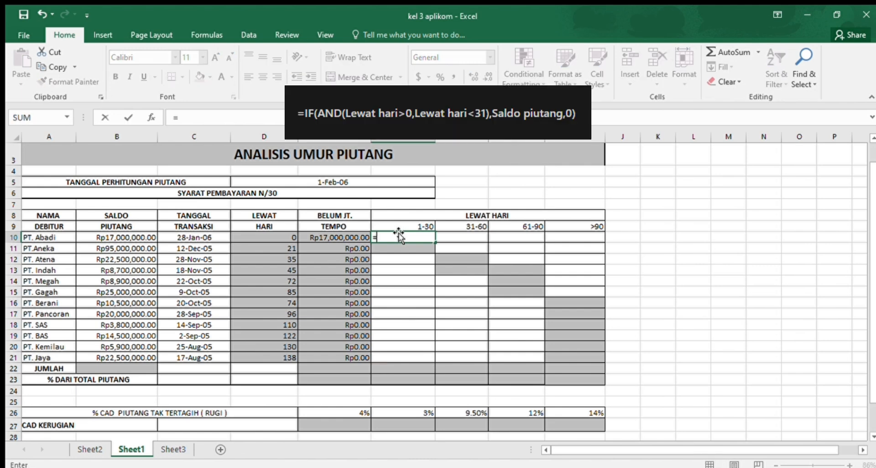
type("IF(AND")
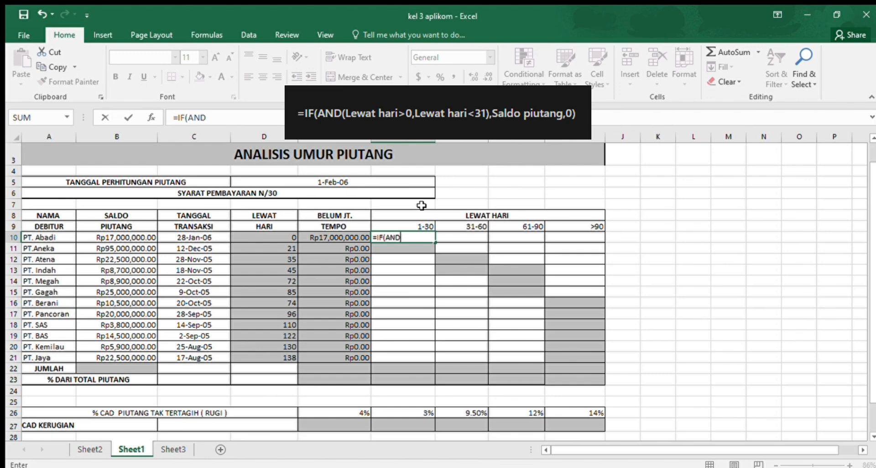
type("(")
left_click(292, 236)
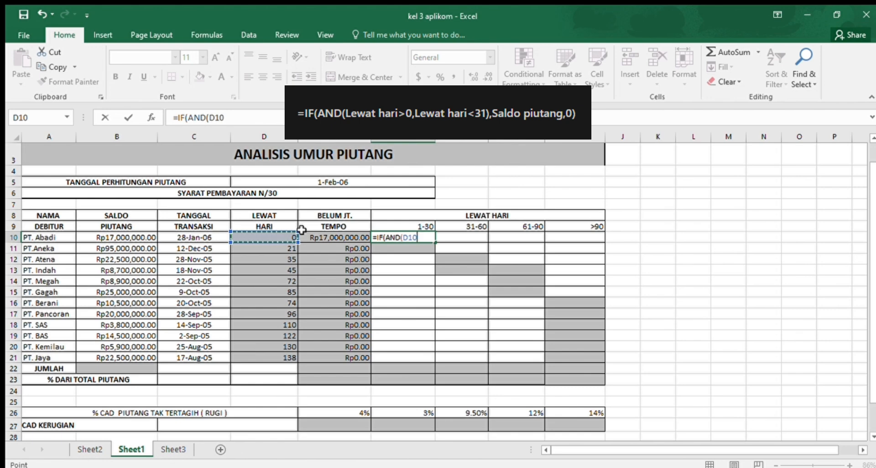
type(">0")
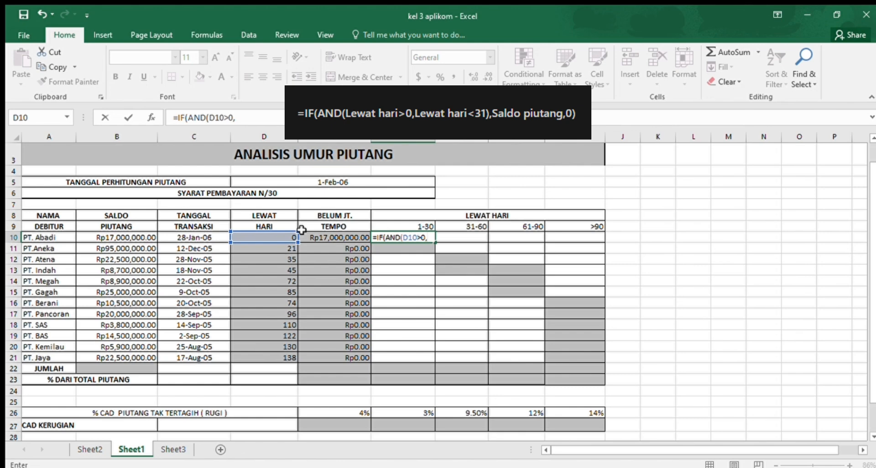
type(",")
left_click(274, 237)
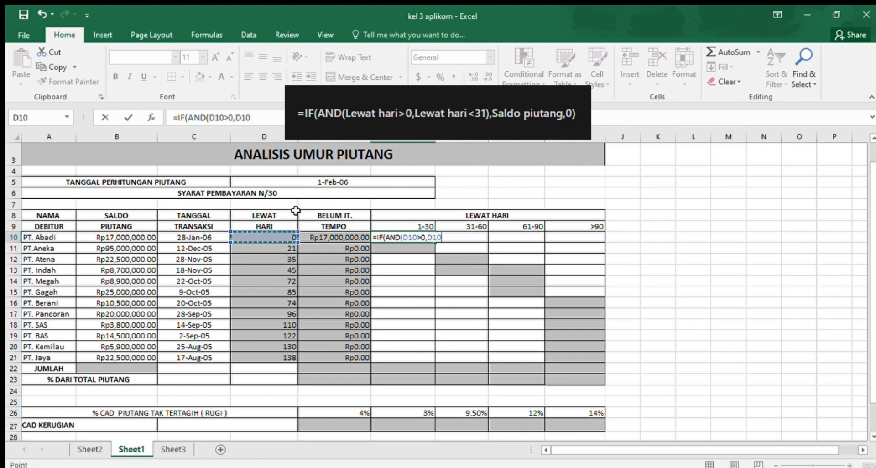
type("<31")
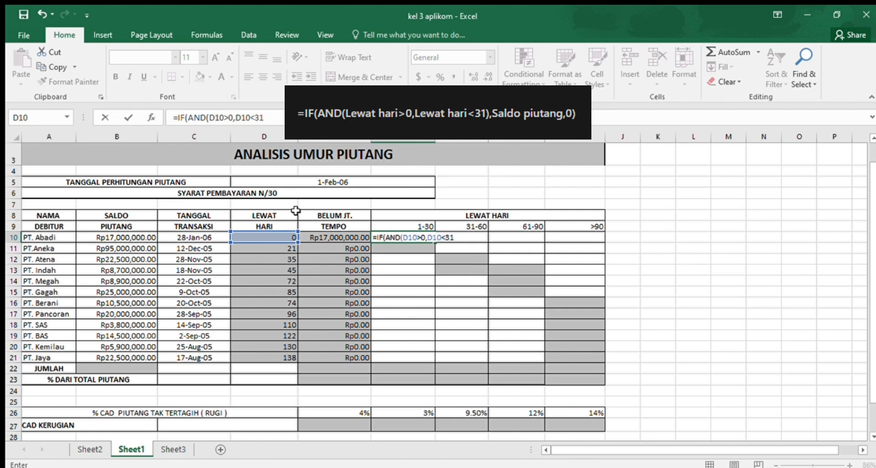
type("),")
left_click(144, 238)
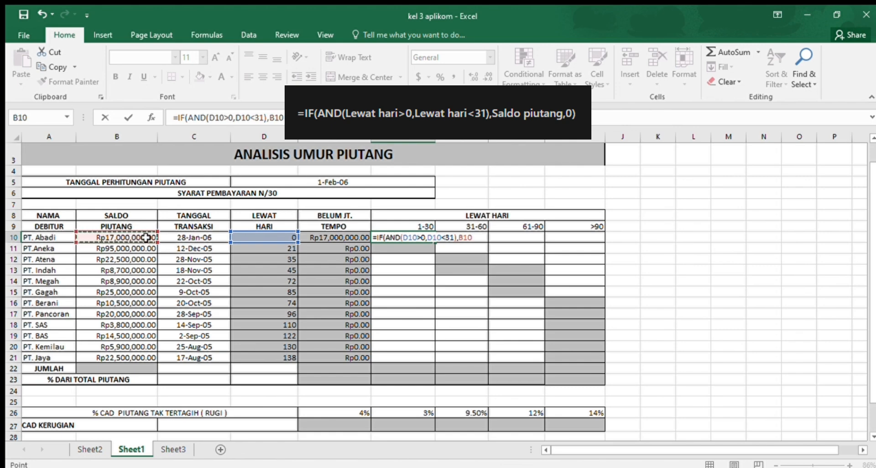
type(",0)")
key("Return")
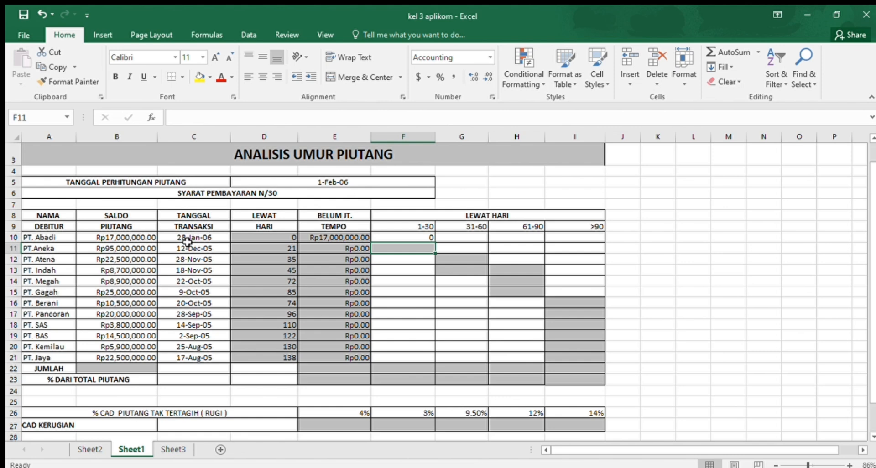
left_click(384, 237)
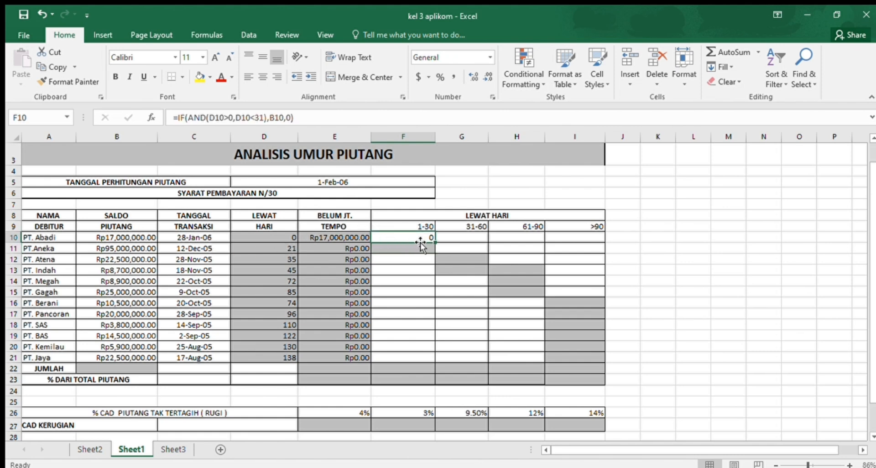
left_click_drag(435, 242, 437, 362)
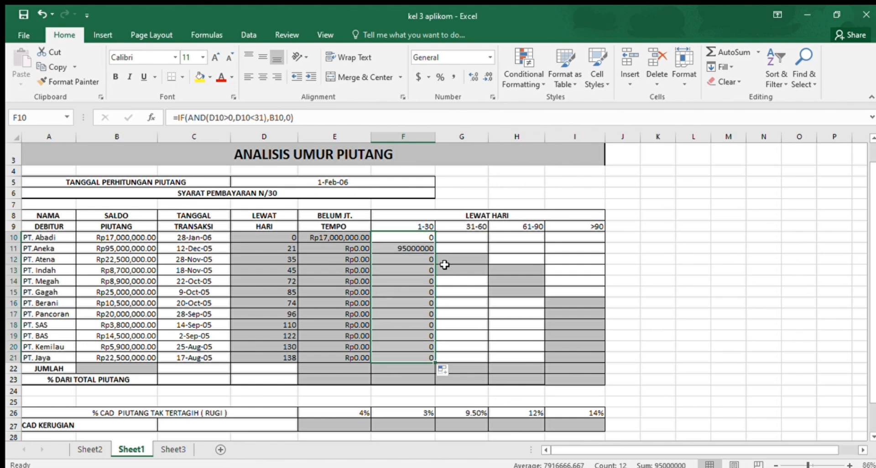
- Enter =IF(AND(D10>30,D10<61),B10,0) in G10 for the 31-60 day bracket and fill the formula down to G21
left_click(452, 237)
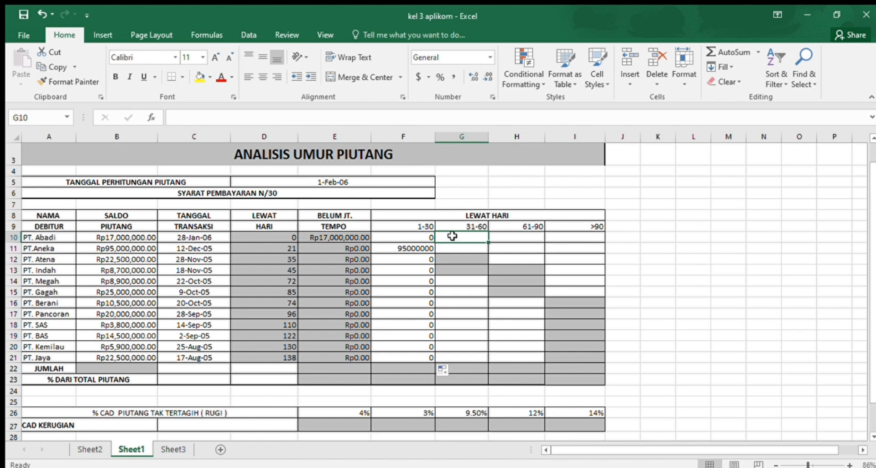
type("=")
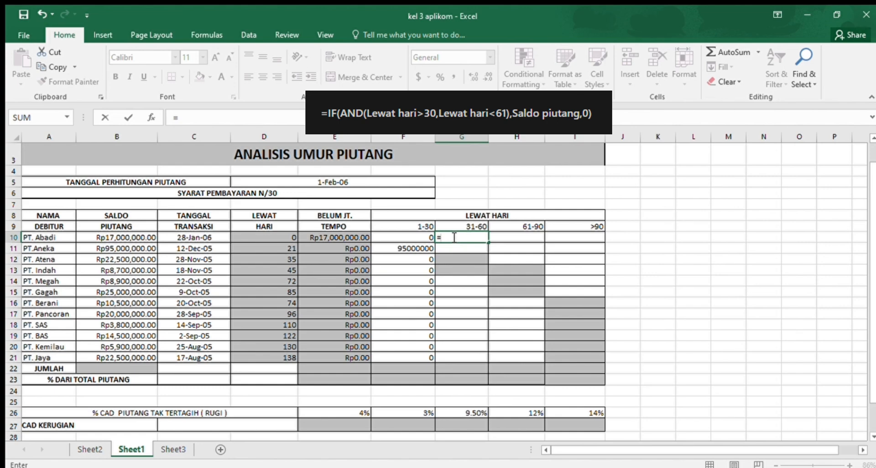
type("IF(AND")
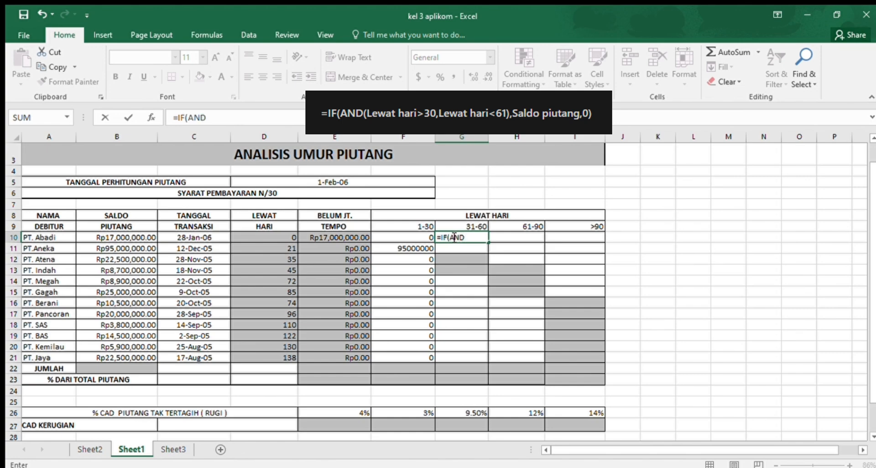
type("(")
left_click(290, 240)
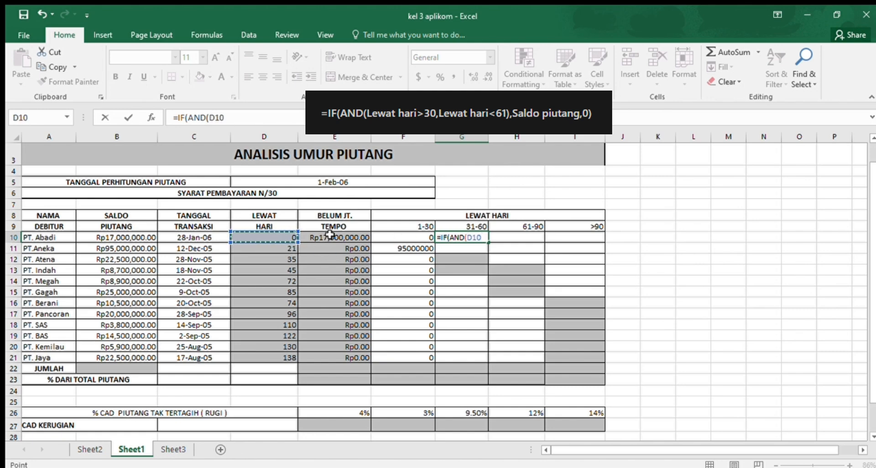
type(">30")
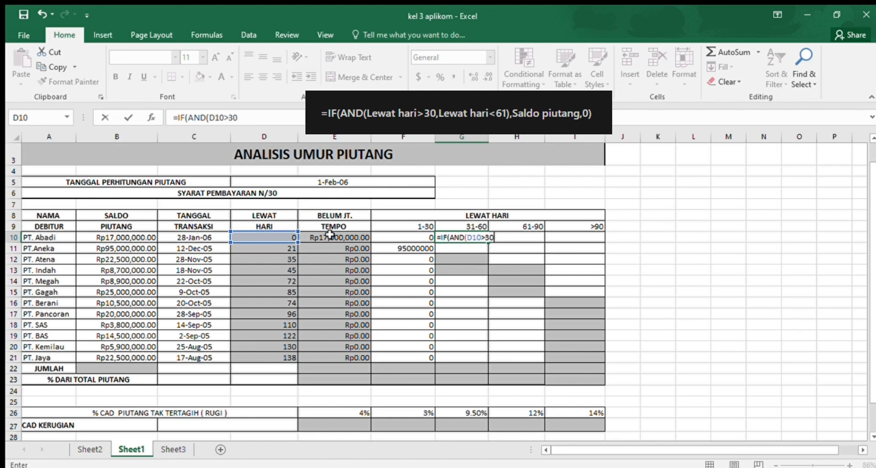
type(",")
left_click(283, 236)
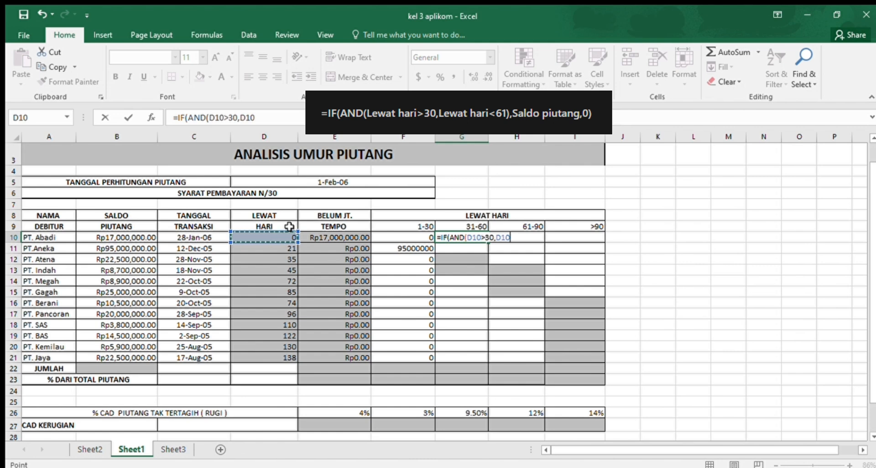
type("<61")
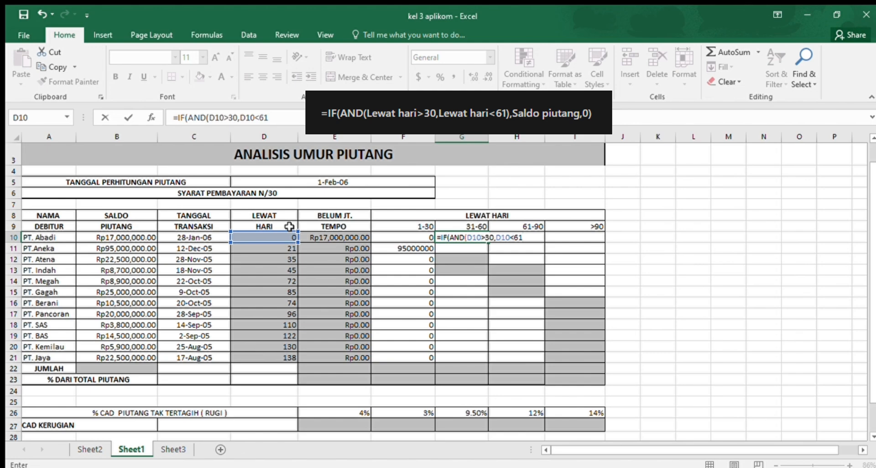
type("),")
left_click(120, 237)
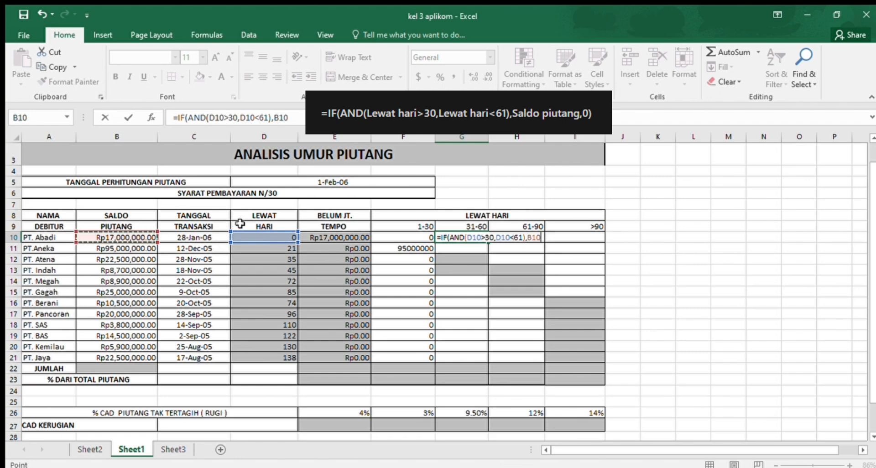
type(",0")
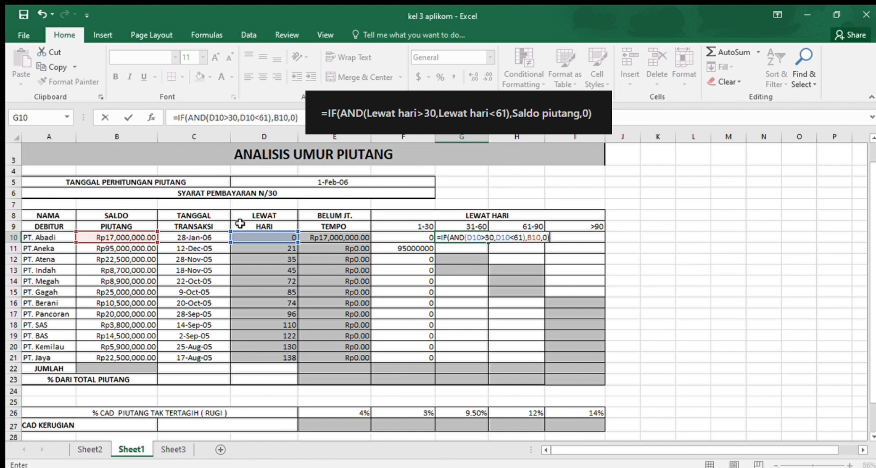
type(")")
key("Return")
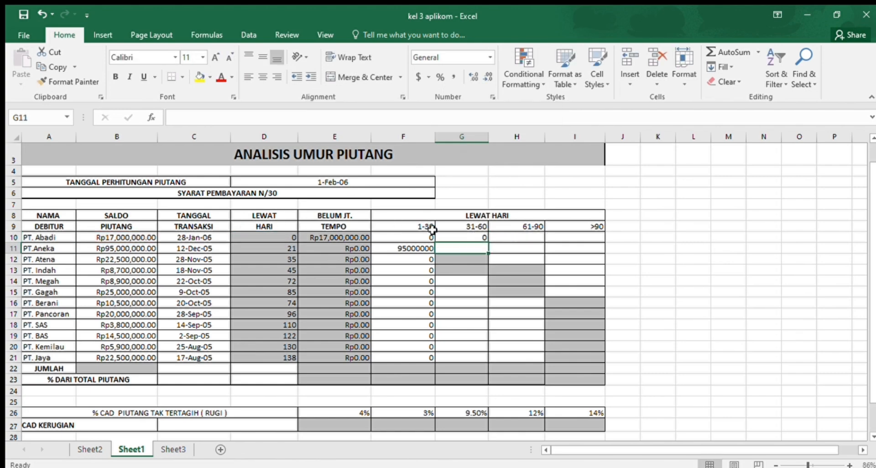
left_click(445, 237)
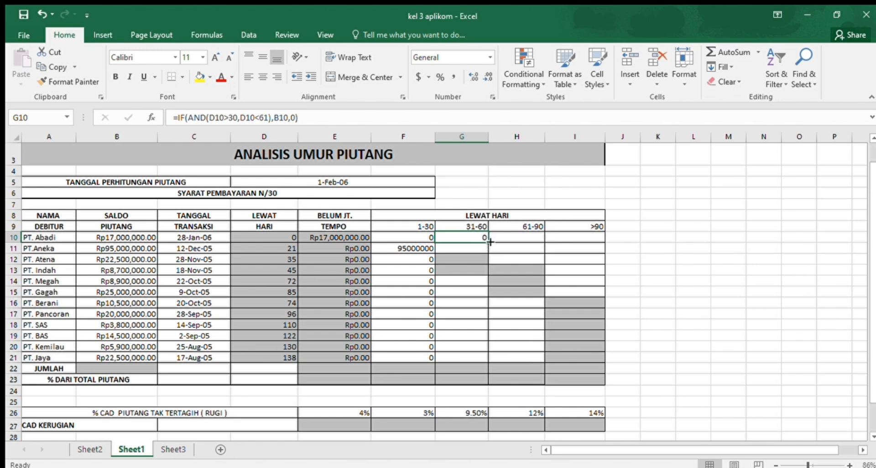
left_click_drag(490, 242, 493, 361)
- Enter =IF(AND(D10>60,D10<91),B10,0) in H10 for the 61-90 day bracket and fill the formula down to H21
left_click(522, 238)
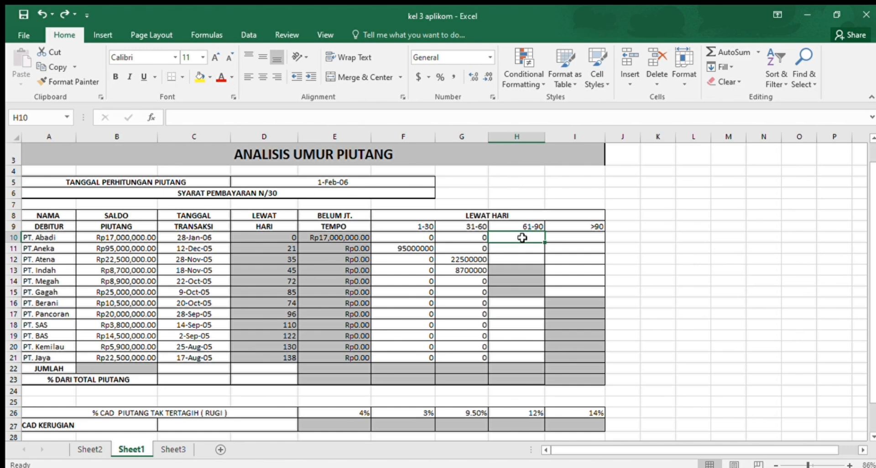
type("=")
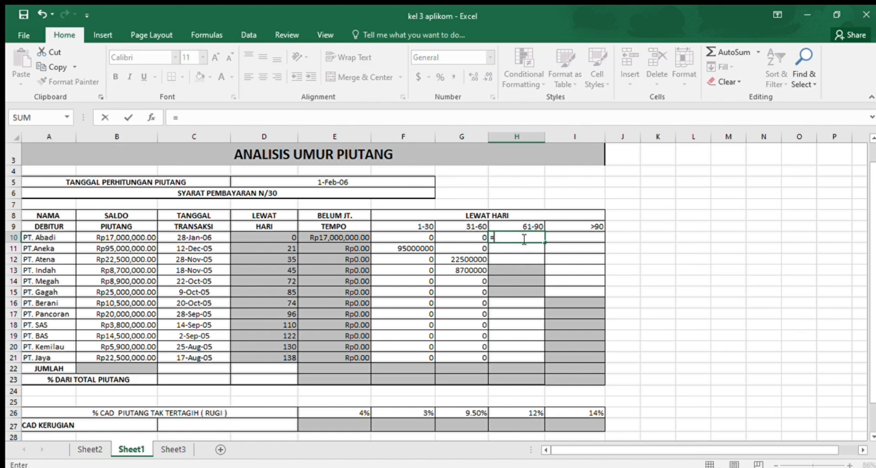
type("IF")
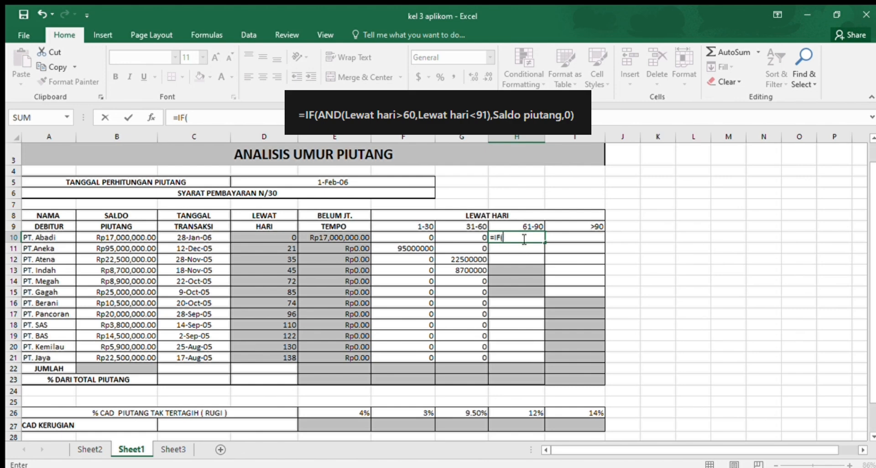
type("(AND(")
left_click(263, 240)
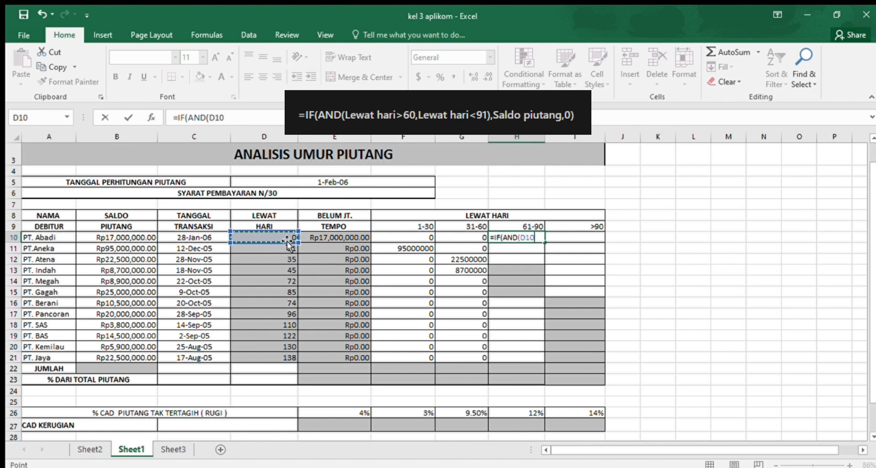
type(">60,")
left_click(289, 241)
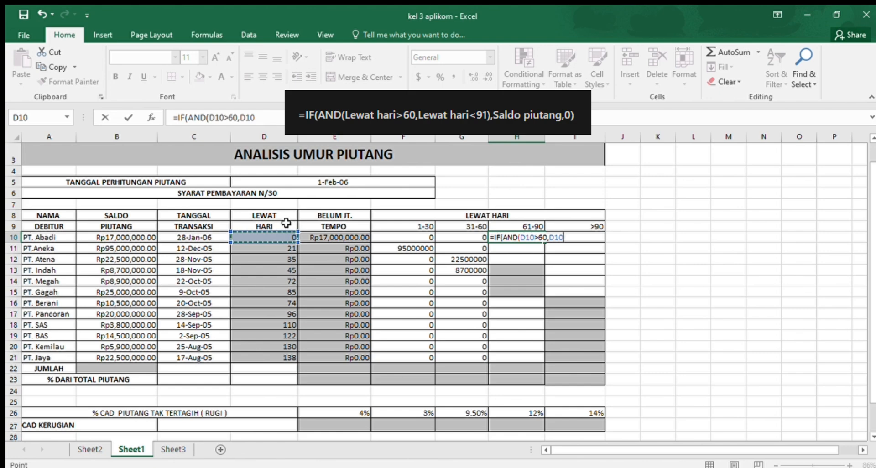
type("<91")
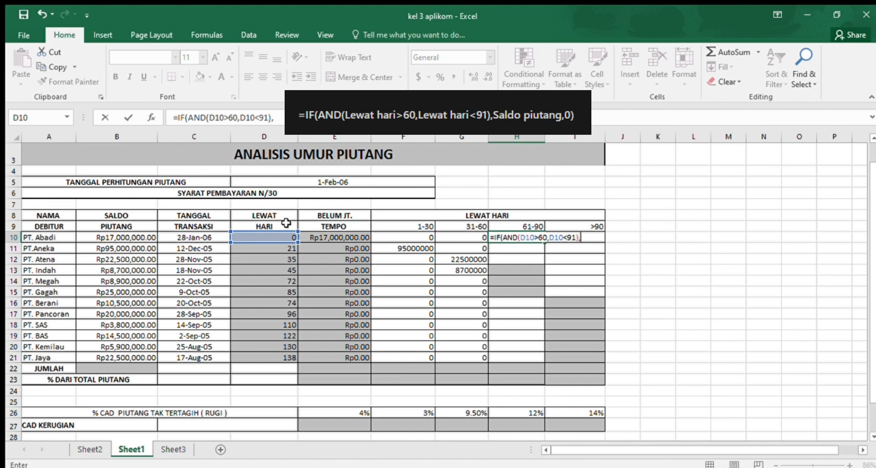
type("),")
left_click(128, 237)
type(",0")
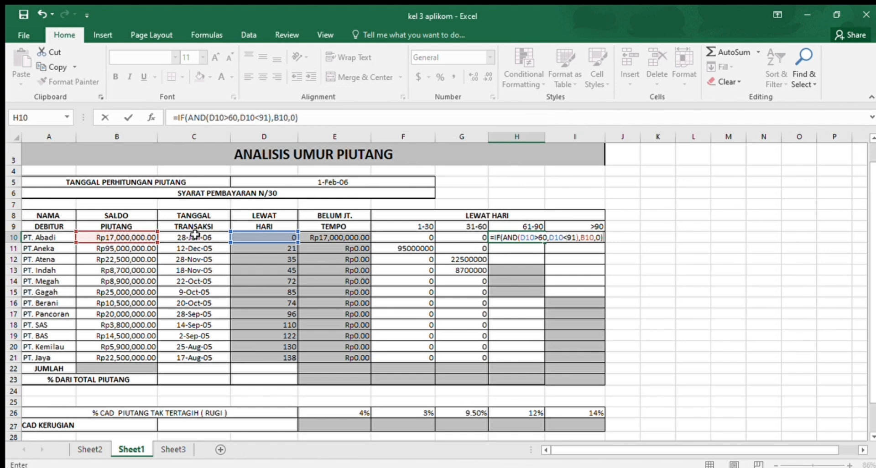
key("Return")
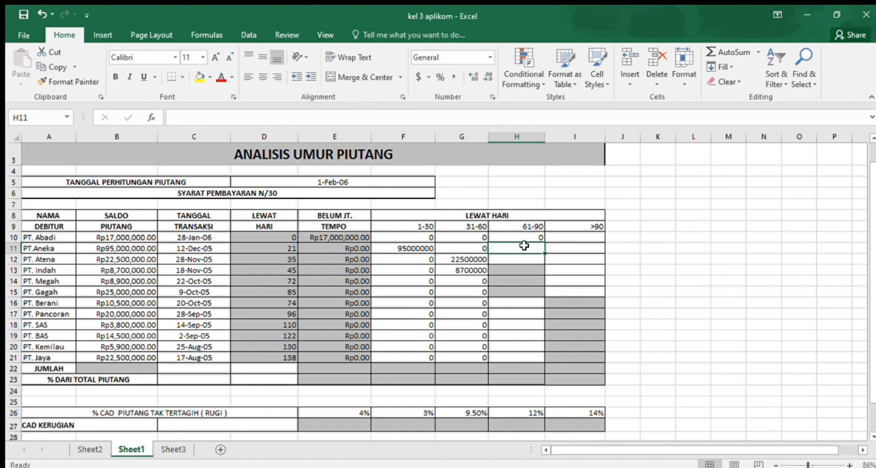
left_click(523, 237)
left_click_drag(544, 243, 539, 362)
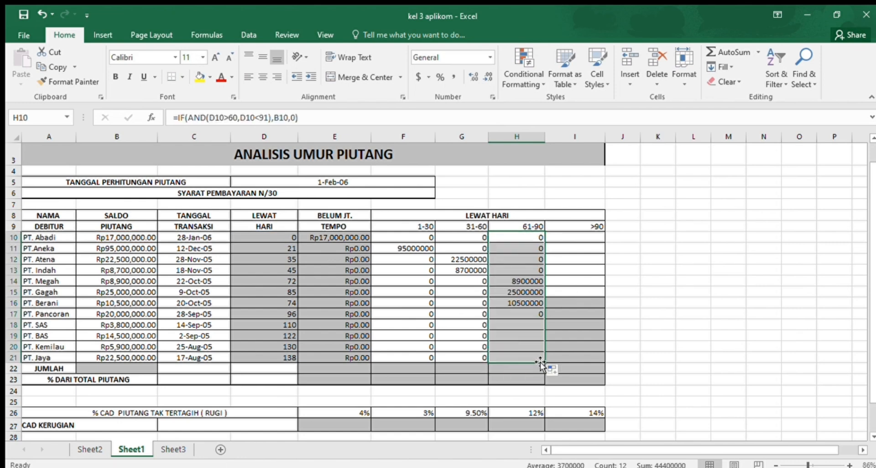
- Enter =IF(D10>90,B10,0) in I10 for the >90 day bracket and fill the formula down to I21
left_click(559, 236)
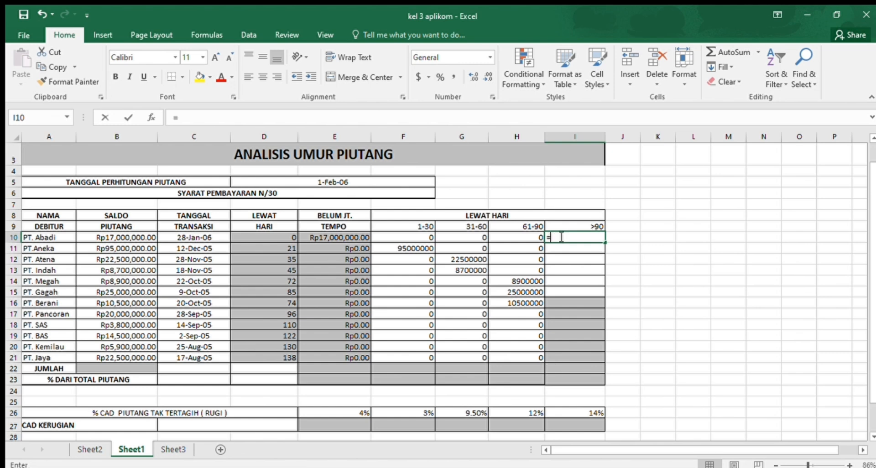
type("=IF(")
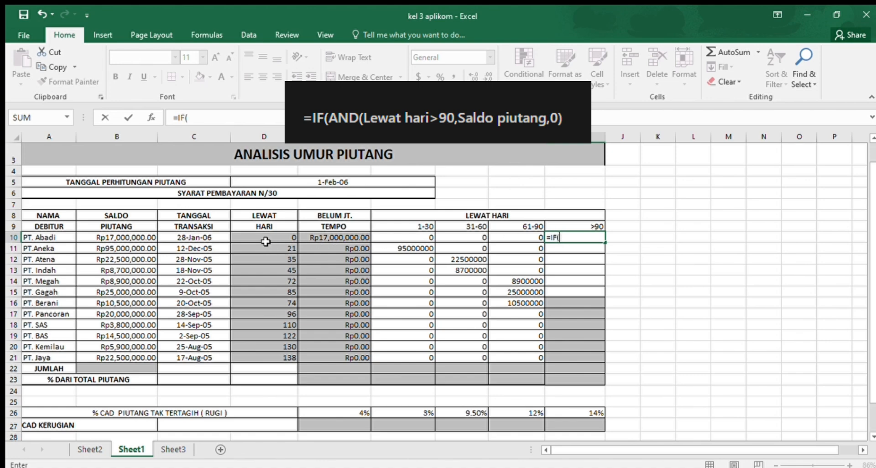
left_click(264, 238)
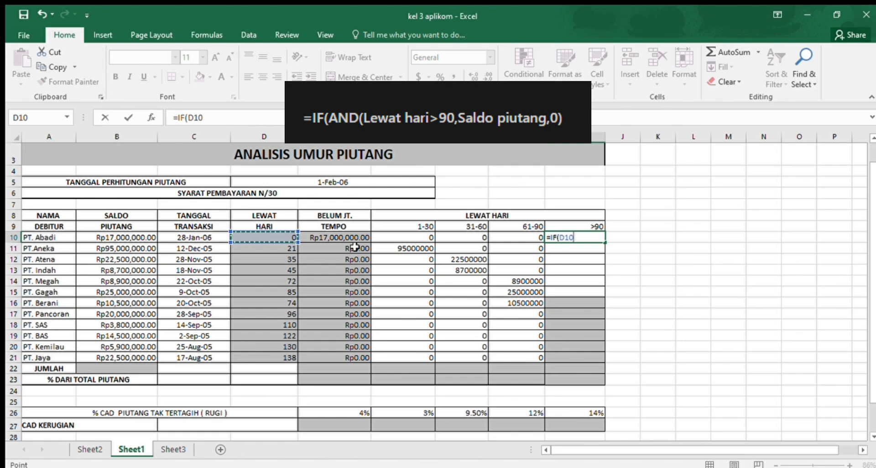
type(">")
type("(0")
key("BackSpace")
type("90")
key("BackSpace")
key("BackSpace")
key("BackSpace")
type("90,")
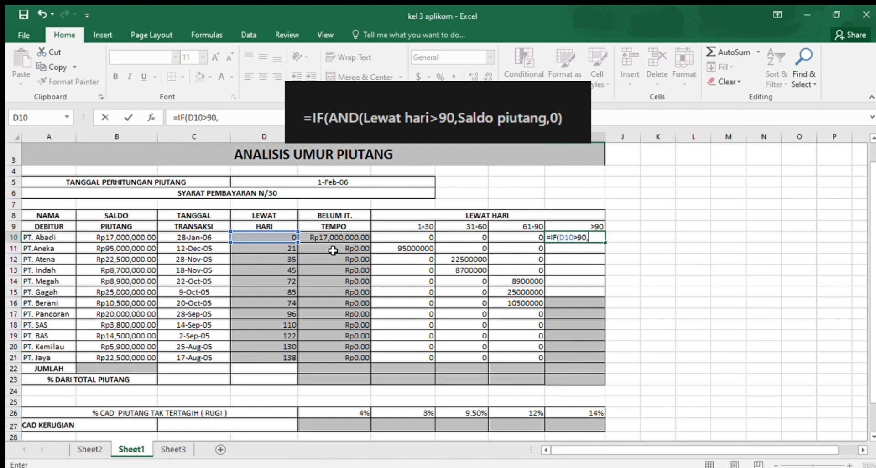
left_click(136, 236)
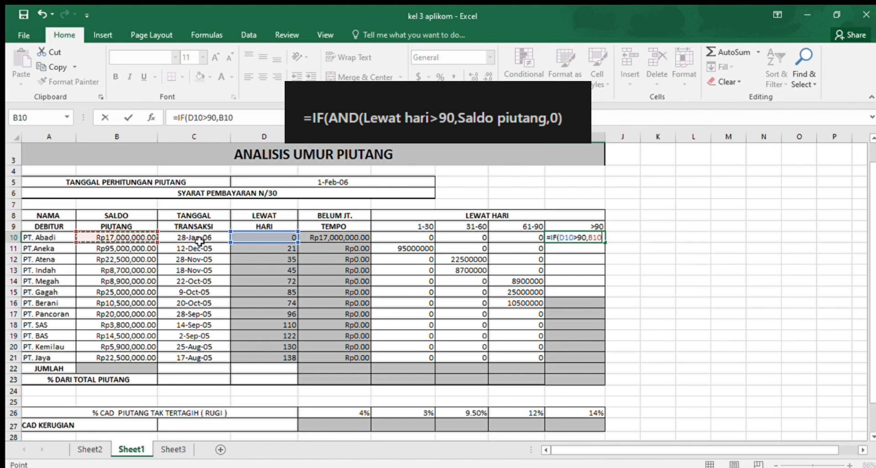
type(")")
type(".0")
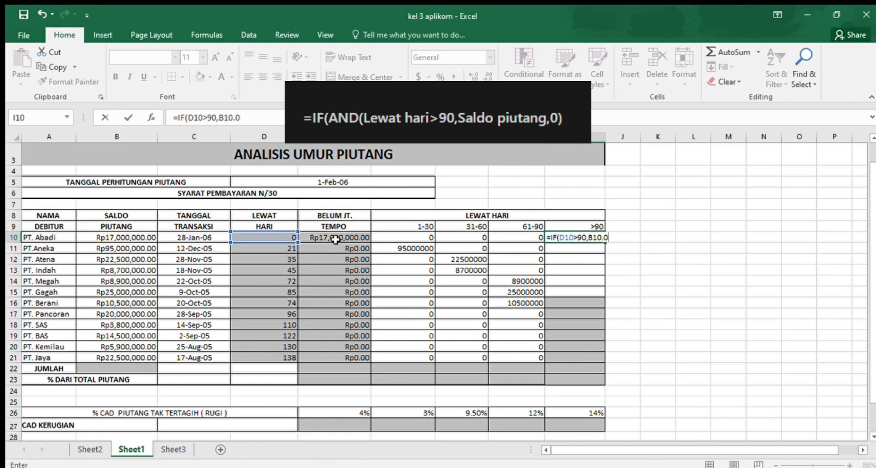
key("BackSpace")
key("BackSpace")
type(",0")
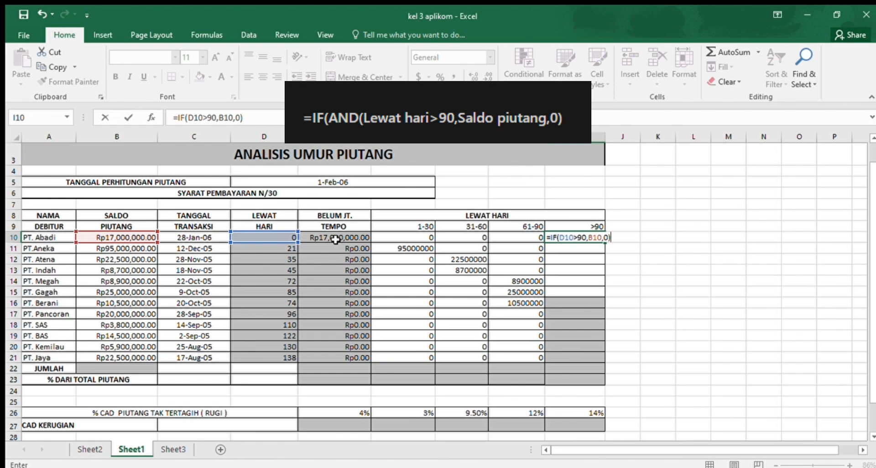
type(")")
key("Return")
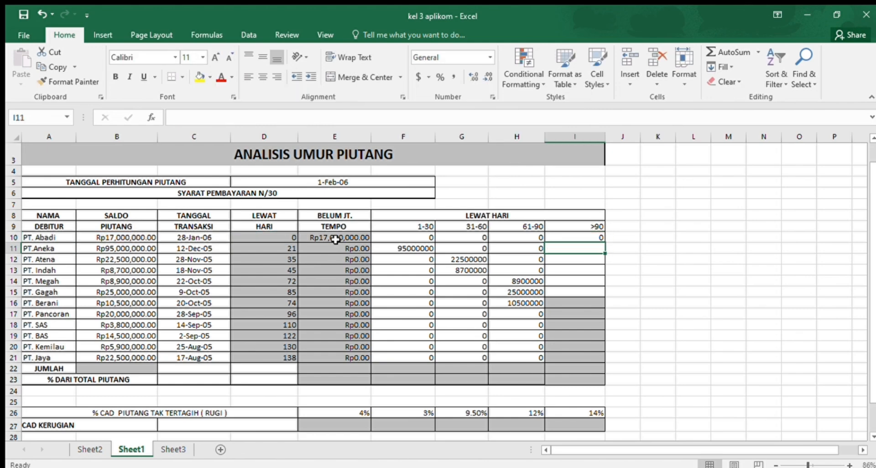
left_click(566, 236)
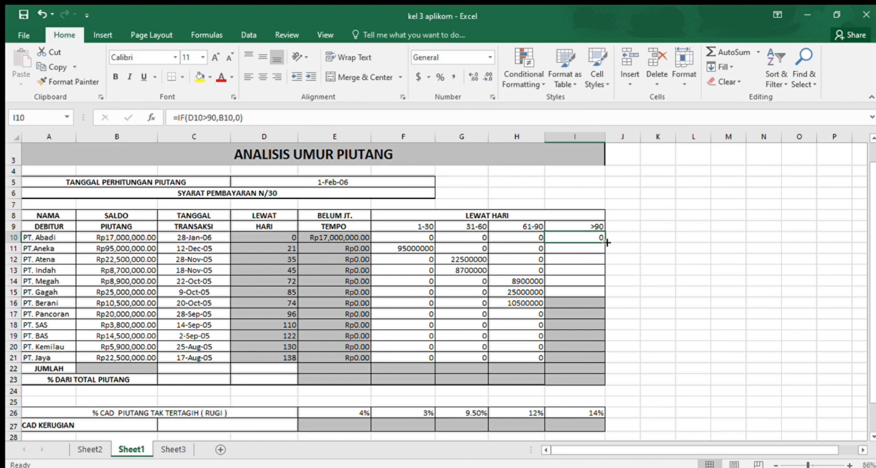
left_click_drag(605, 240, 593, 357)
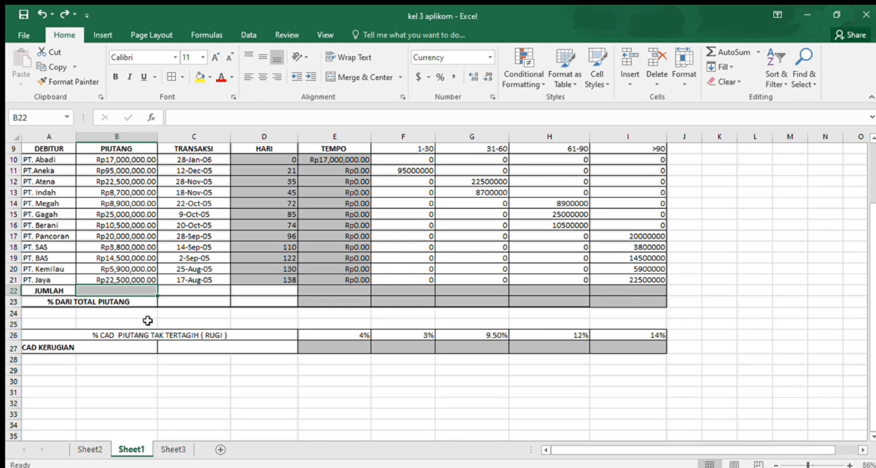
- Total the SALDO PIUTANG column in the JUMLAH row by entering =SUM(B10:B21) in B22
type("=")
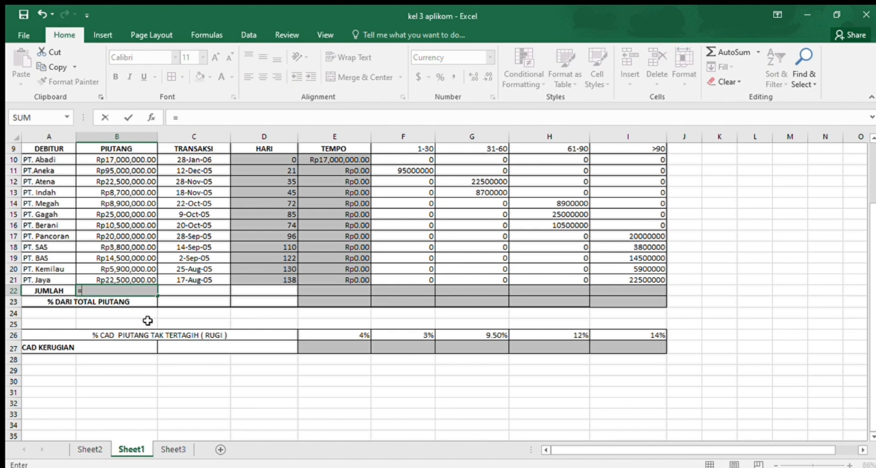
type("SUM(")
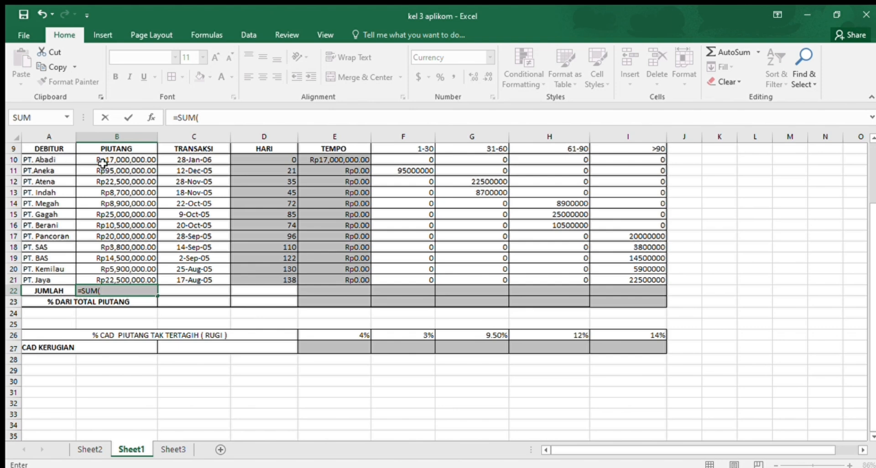
left_click_drag(104, 162, 122, 276)
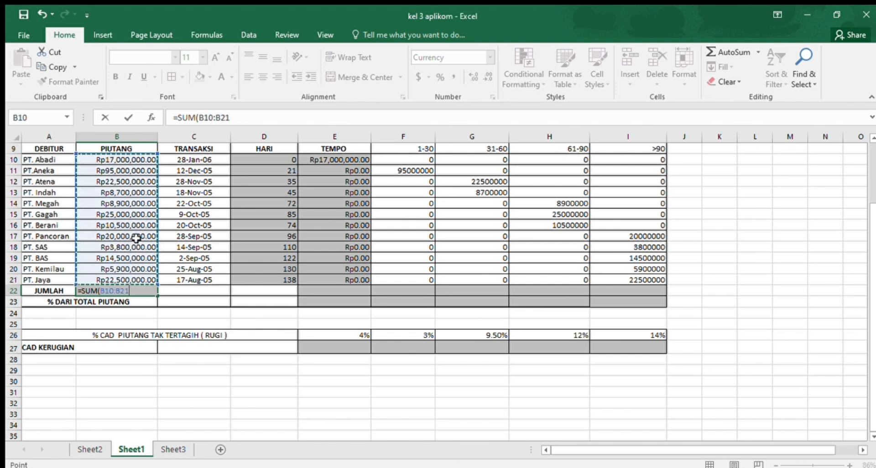
type(")")
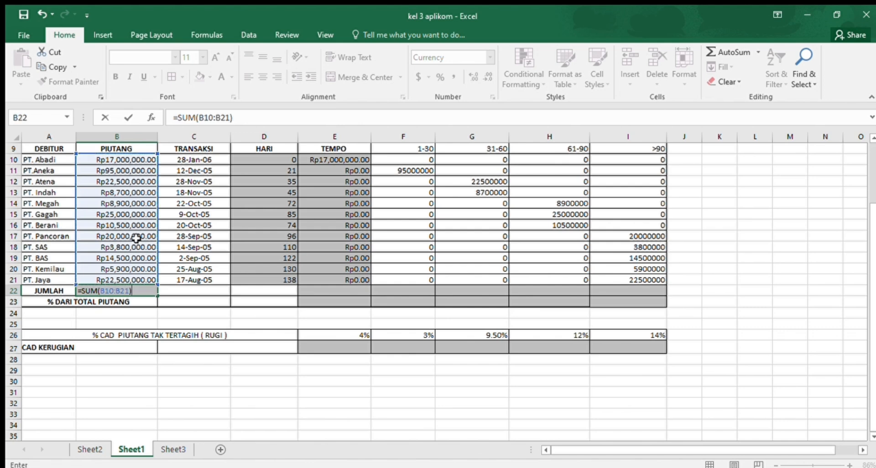
key("Return")
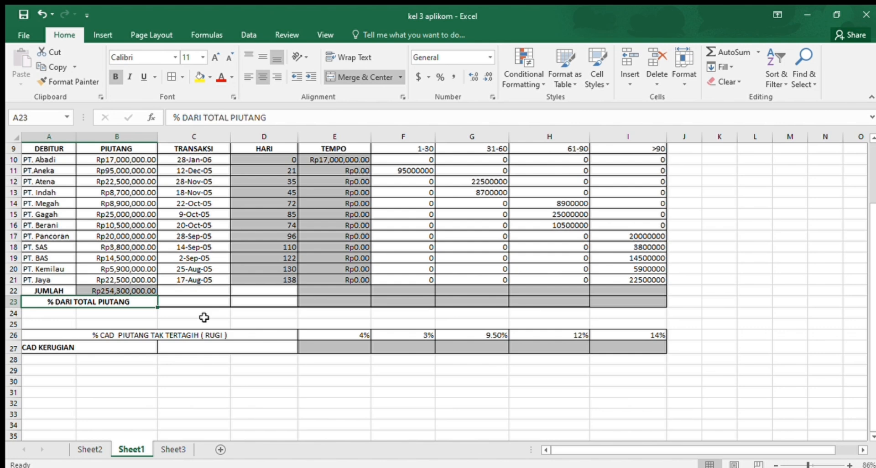
- Total the TEMPO column in the JUMLAH row by entering =SUM(E10:E21) in E22 and fill the formula across to I22
left_click(335, 290)
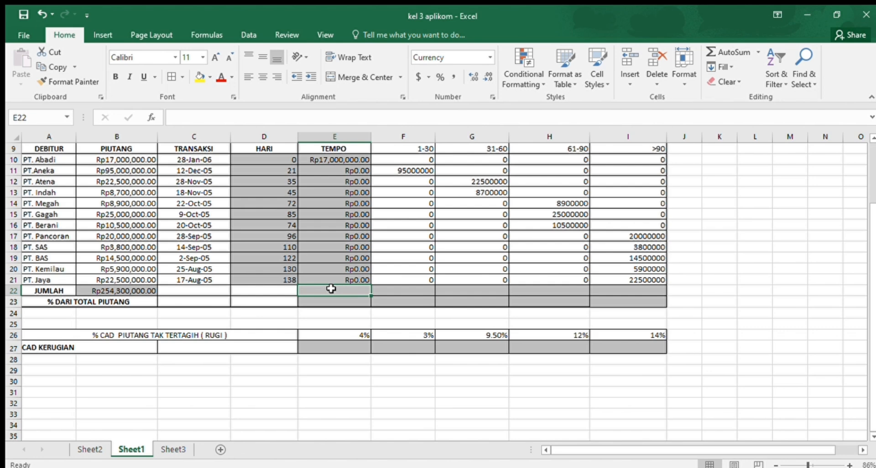
type("=S")
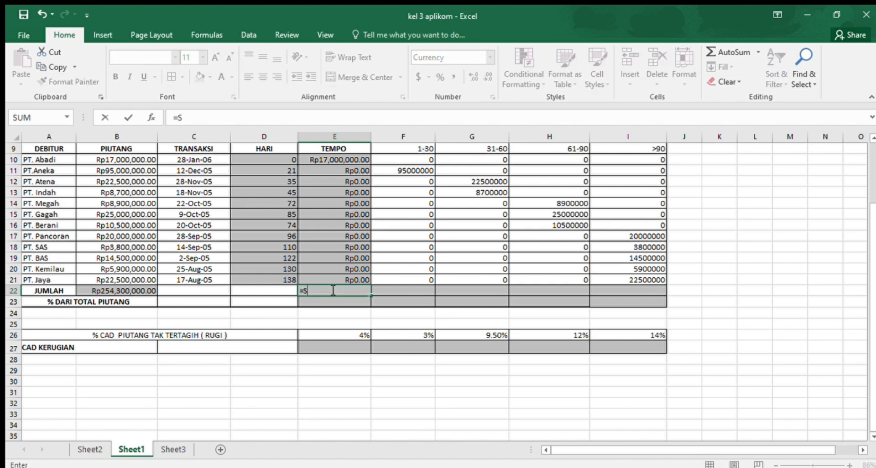
type("UM(")
left_click_drag(335, 159, 341, 279)
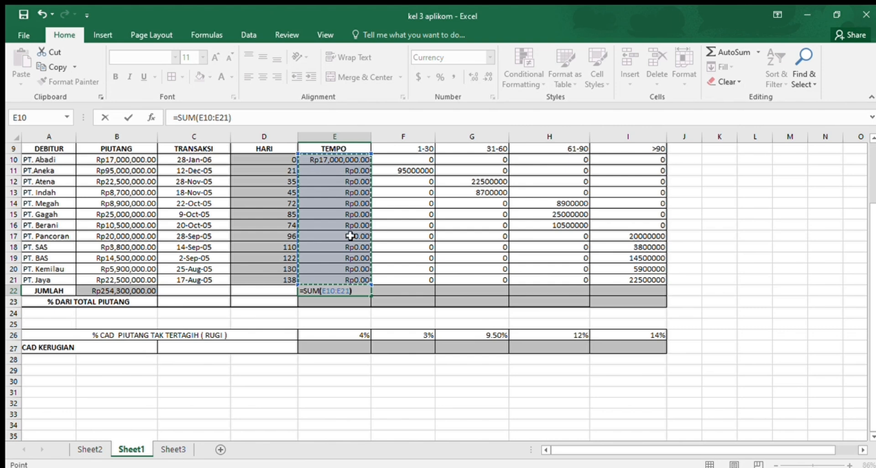
type(")")
key("Return")
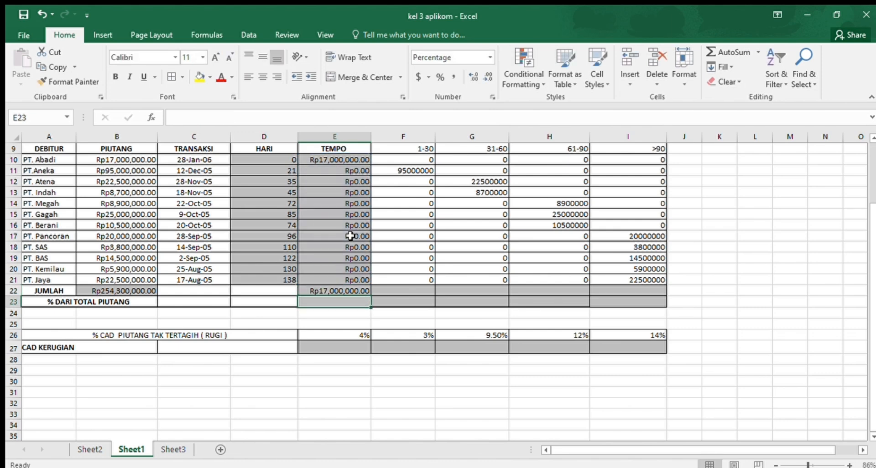
left_click(349, 290)
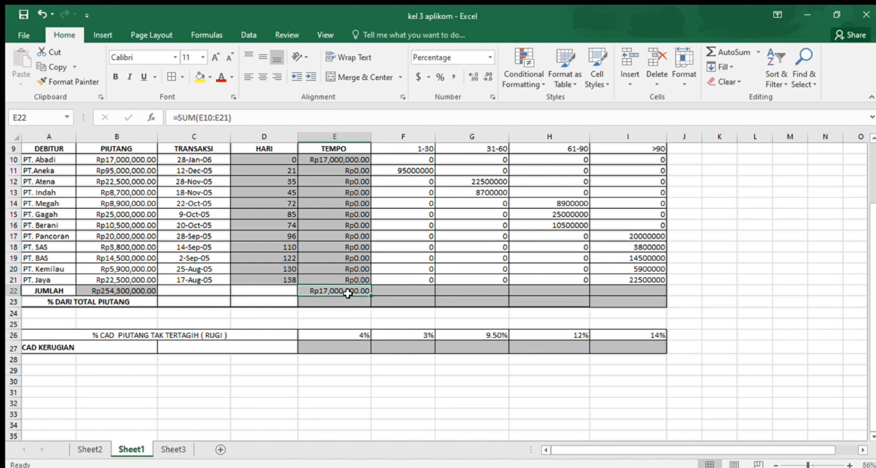
left_click_drag(374, 298, 639, 289)
left_click(693, 268)
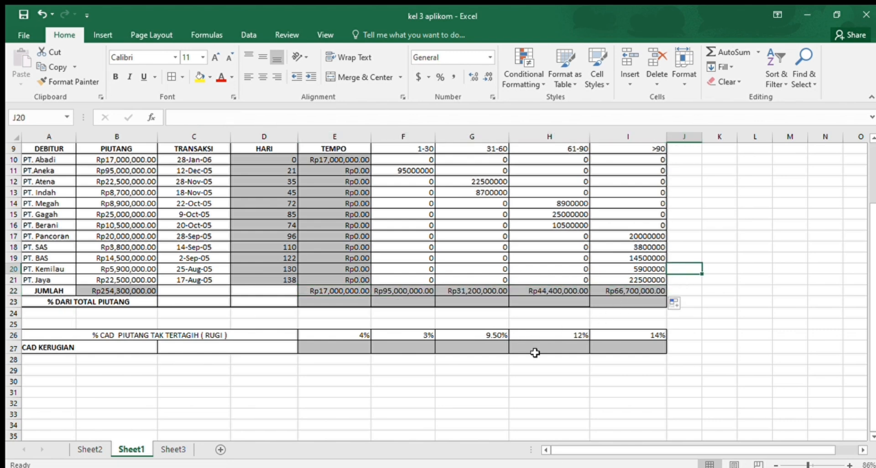
- Enter =E22/$B$22 in E23 for the % DARI TOTAL PIUTANG row and fill the formula across to I23
left_click(344, 300)
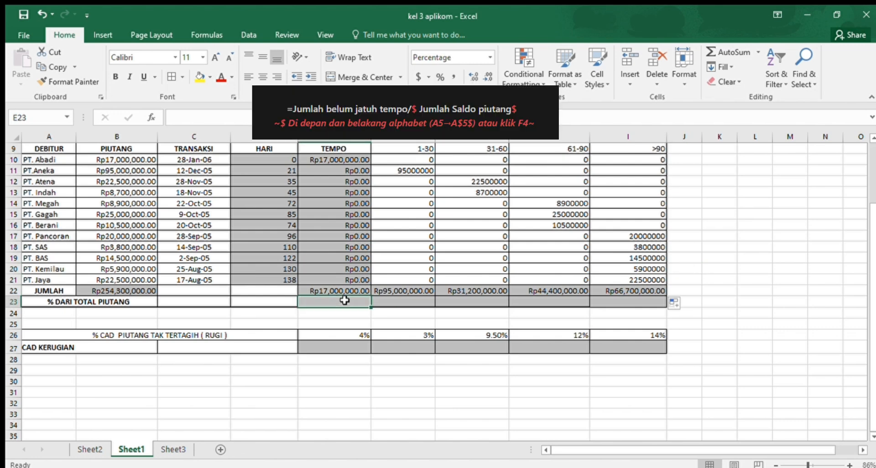
type("=")
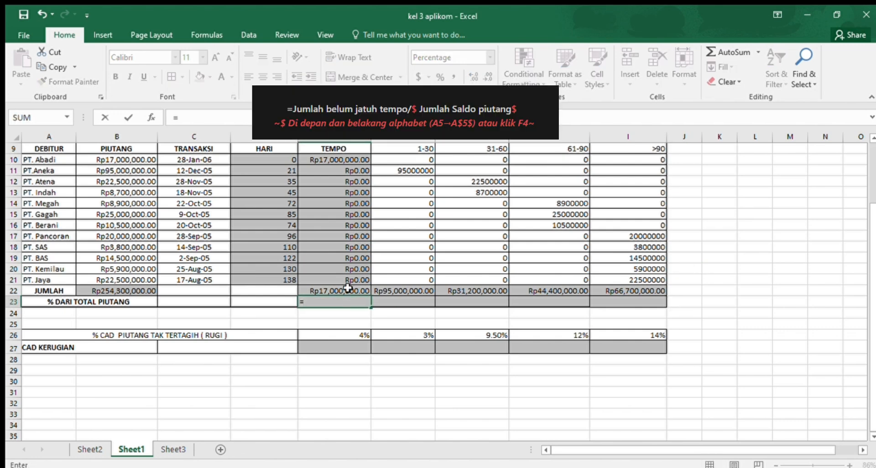
left_click(348, 289)
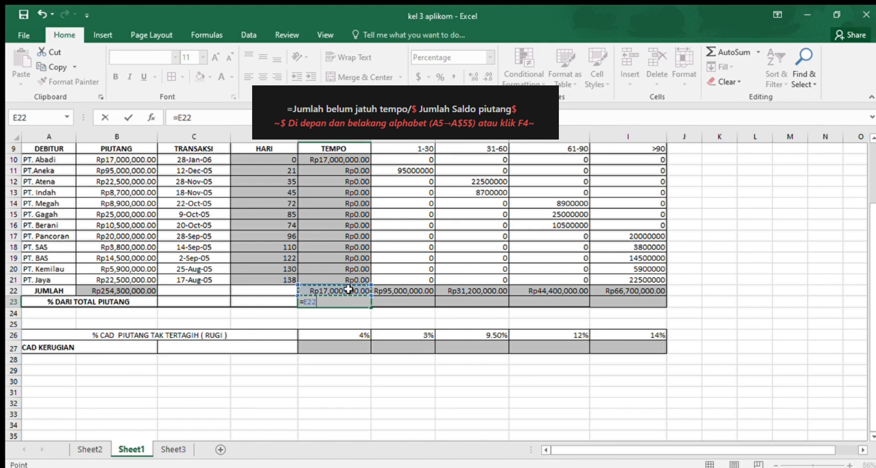
type("/")
left_click(122, 292)
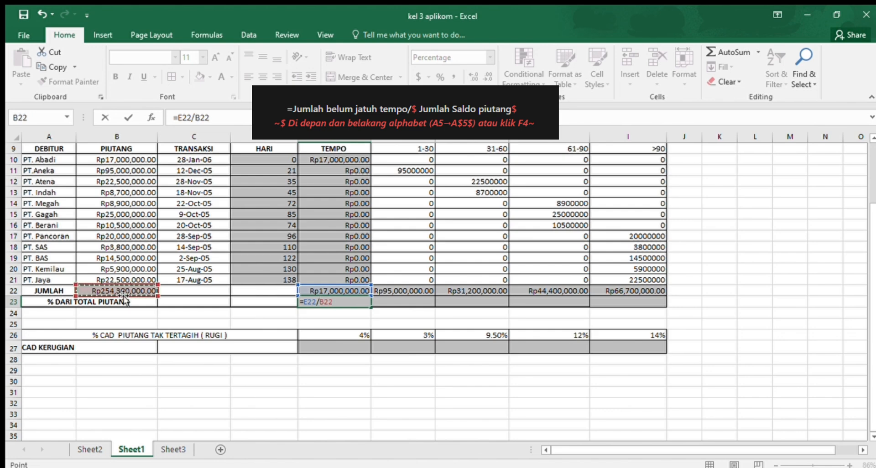
key("F4")
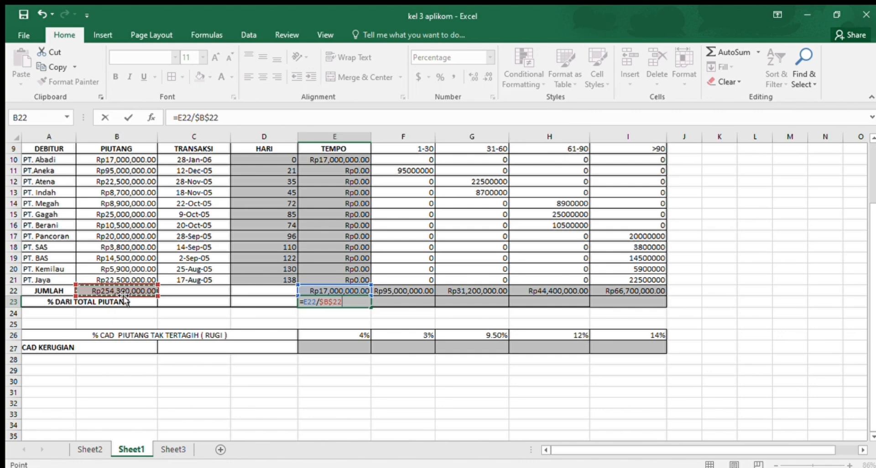
key("Return")
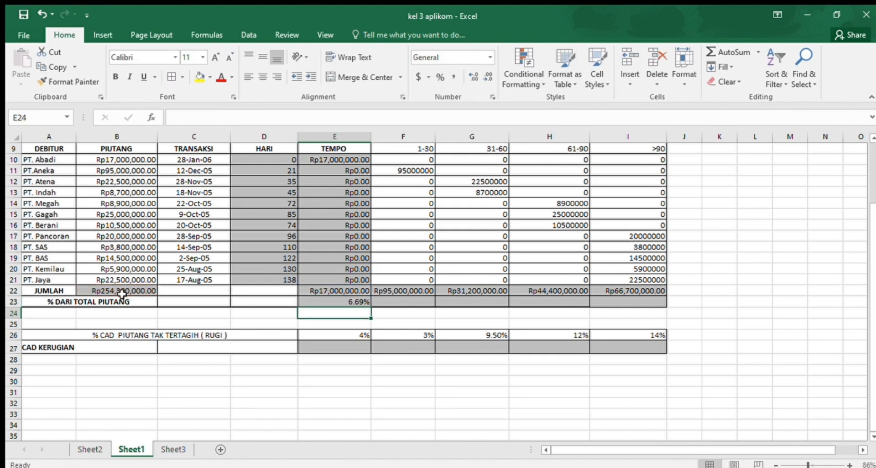
left_click(361, 301)
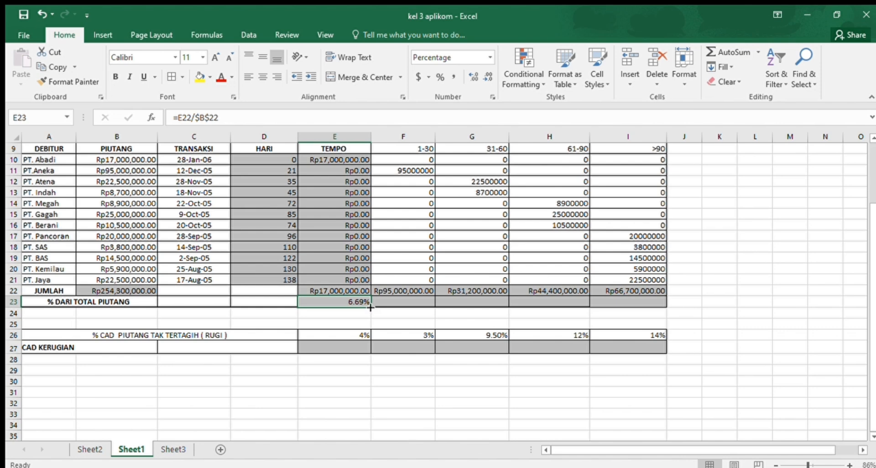
left_click_drag(370, 307, 629, 301)
left_click(689, 303)
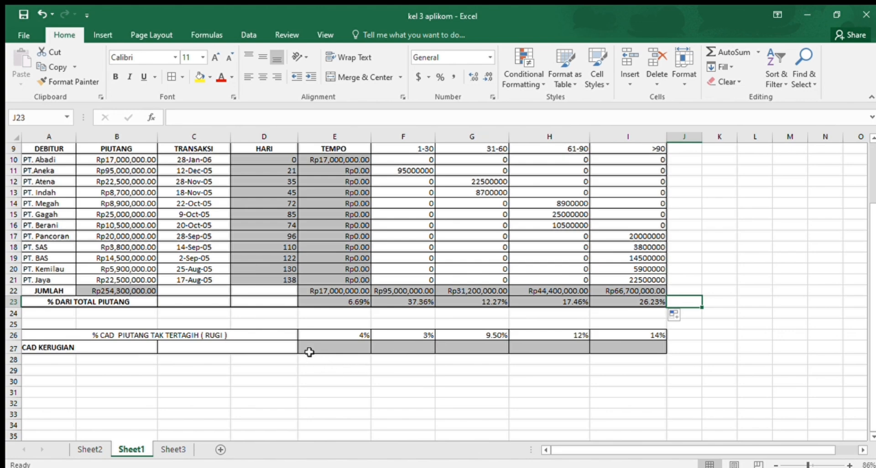
- Enter =E22*E26 in E27 for the CAD KERUGIAN row and fill the formula across to I27
left_click(335, 351)
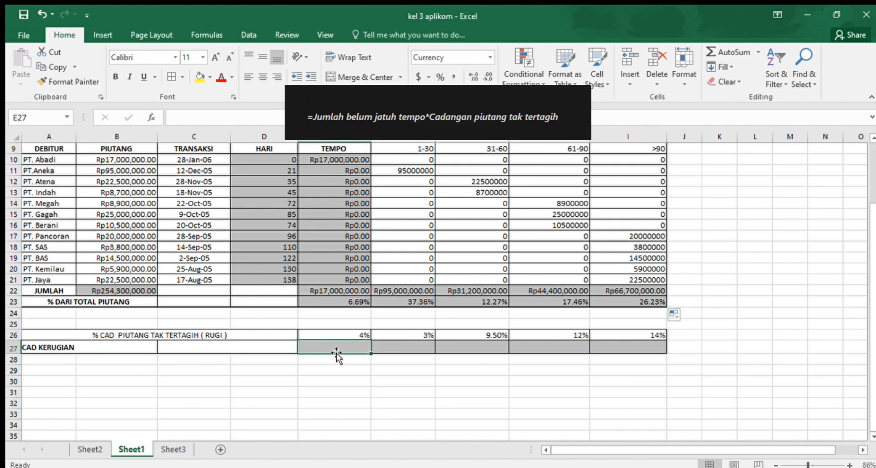
type("=")
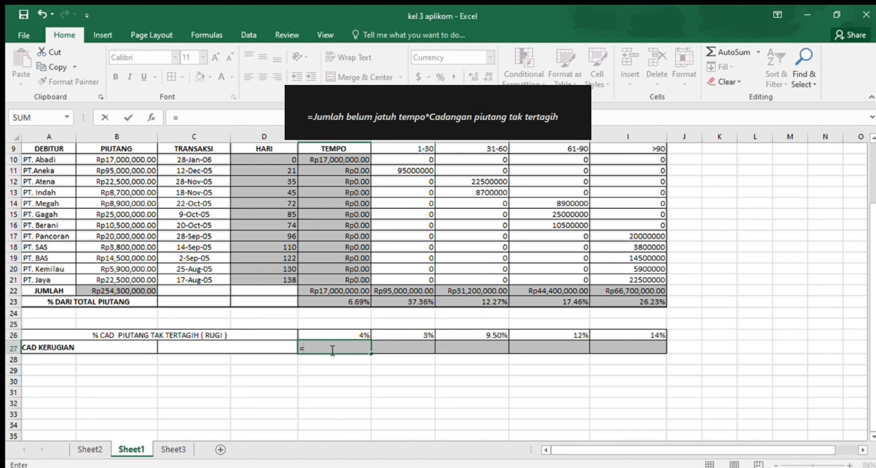
left_click(333, 292)
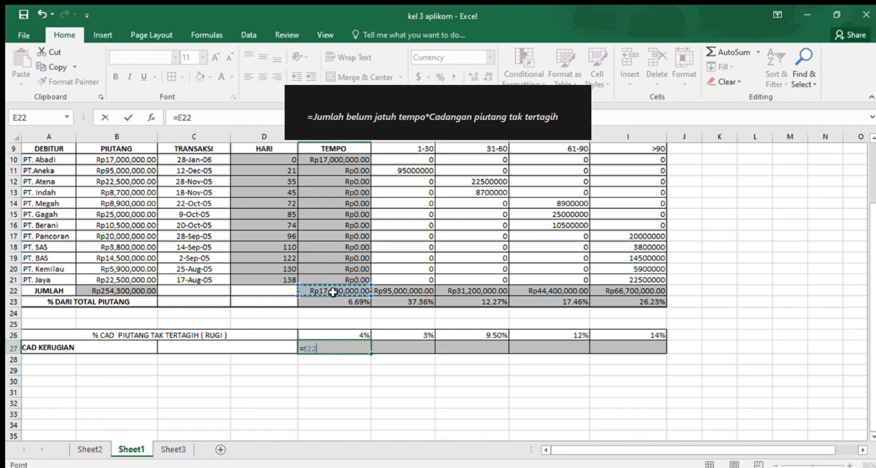
type("*")
left_click(365, 333)
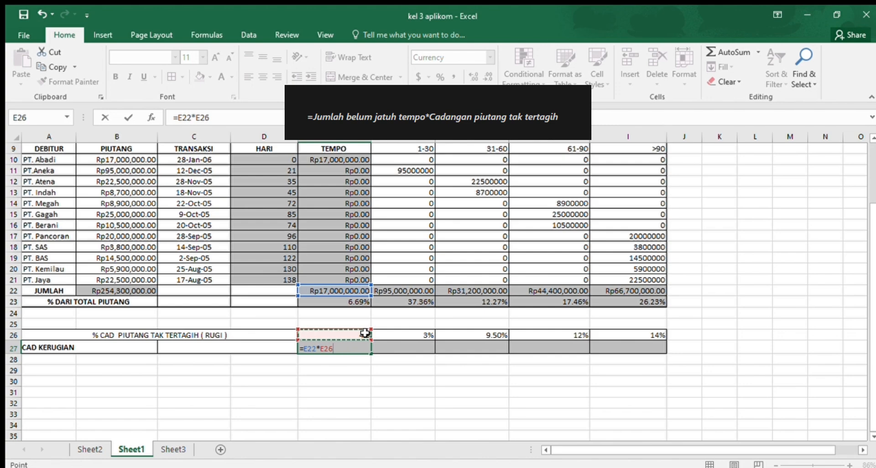
key("Return")
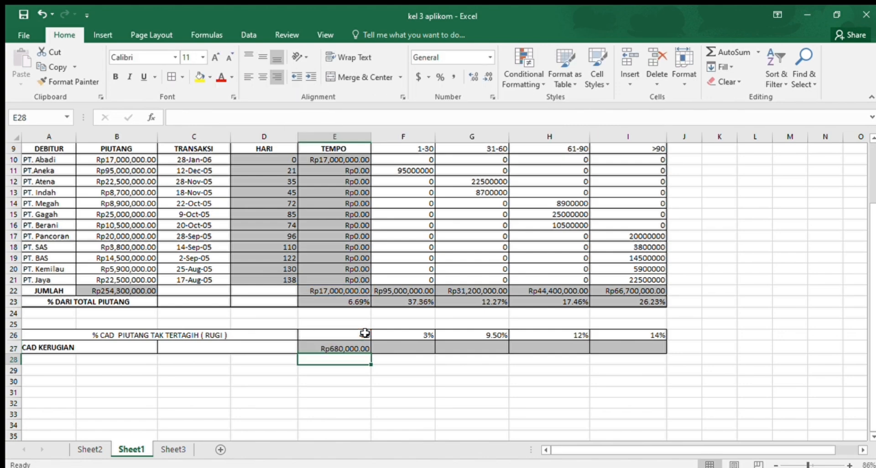
left_click(355, 348)
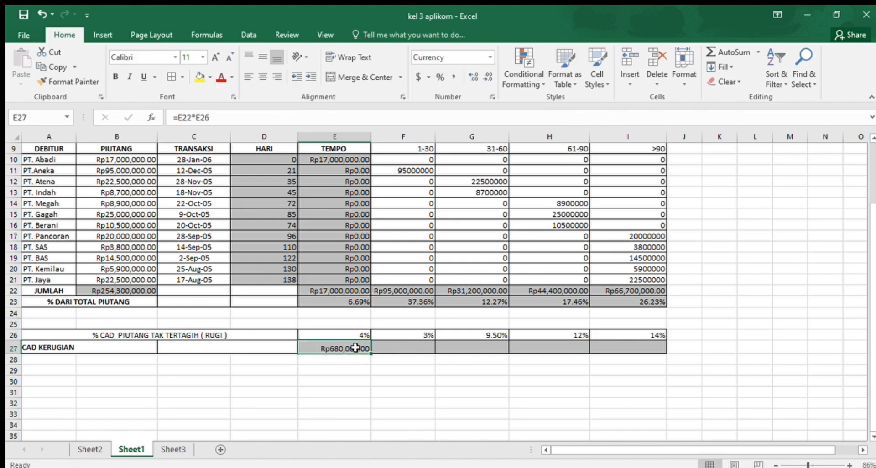
left_click_drag(370, 354, 639, 349)
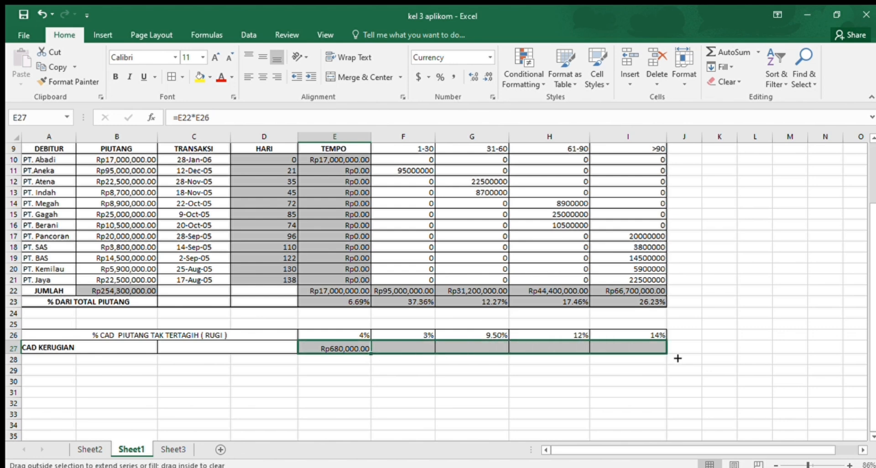
left_click(401, 392)
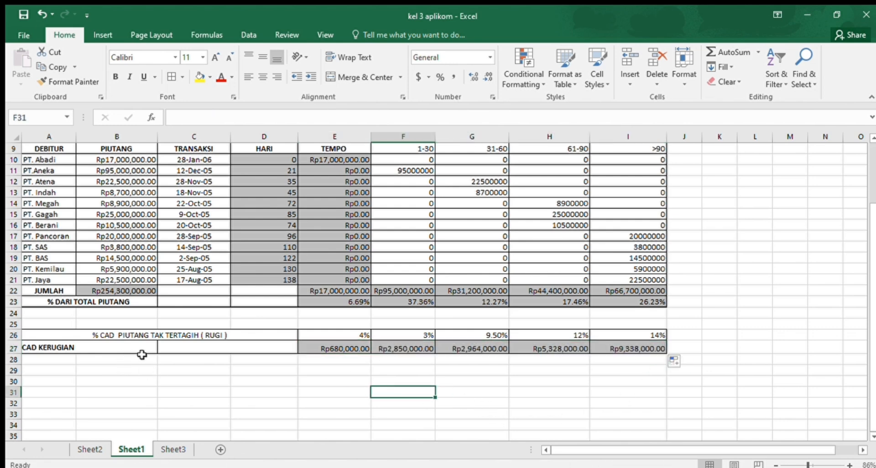
- Total the CAD KERUGIAN row by entering =SUM(E27:I27) in B27
left_click(122, 347)
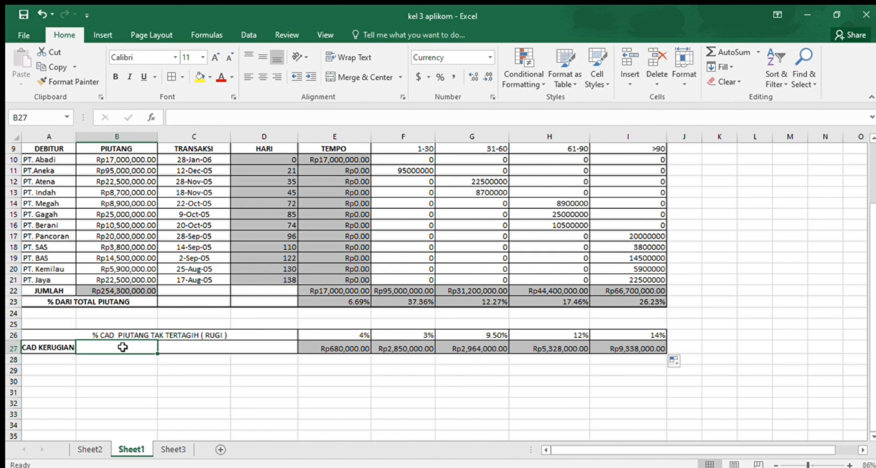
type("=")
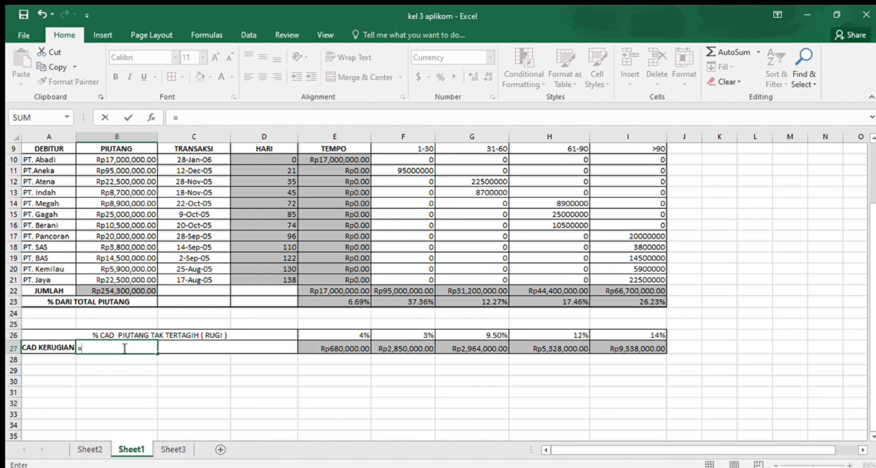
type("SUM(")
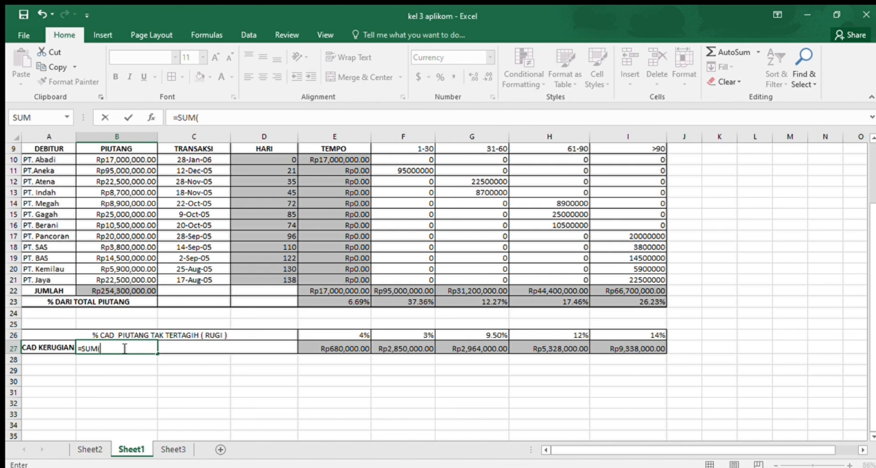
left_click(312, 349)
left_click_drag(345, 351, 620, 349)
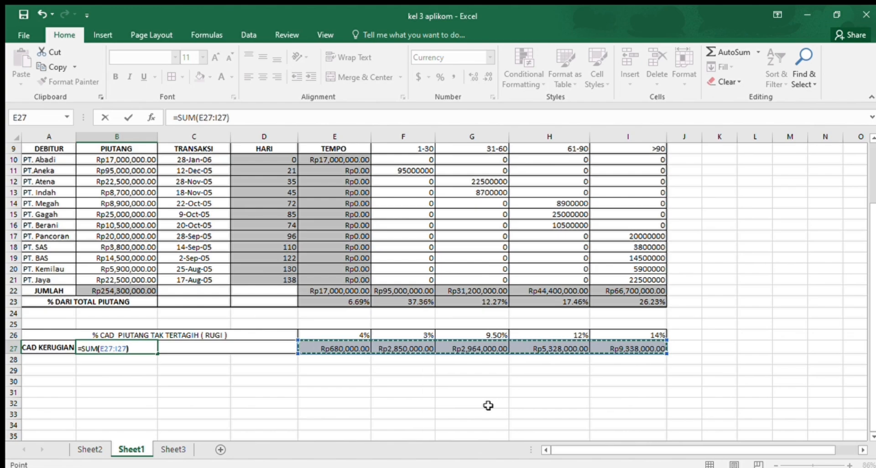
key("Return")
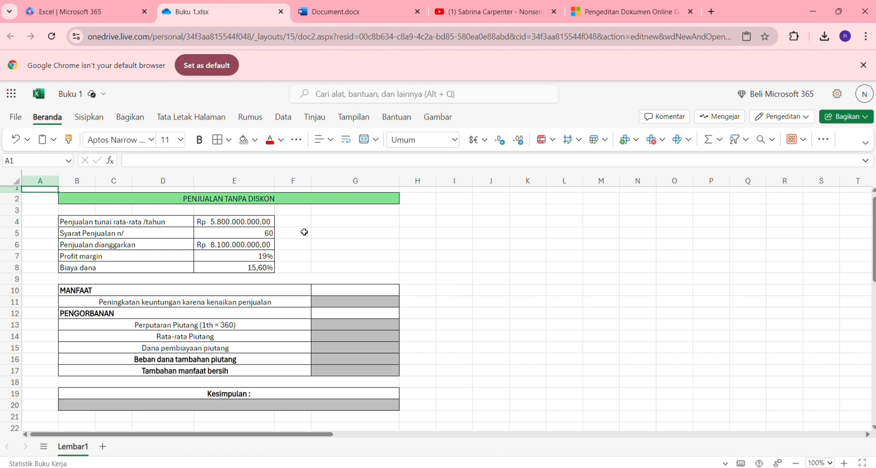
- In the Buku 1 workbook, enter =(E6-E4)*E7 in G11 for Peningkatan keuntungan karena kenaikan penjualan
left_click(345, 305)
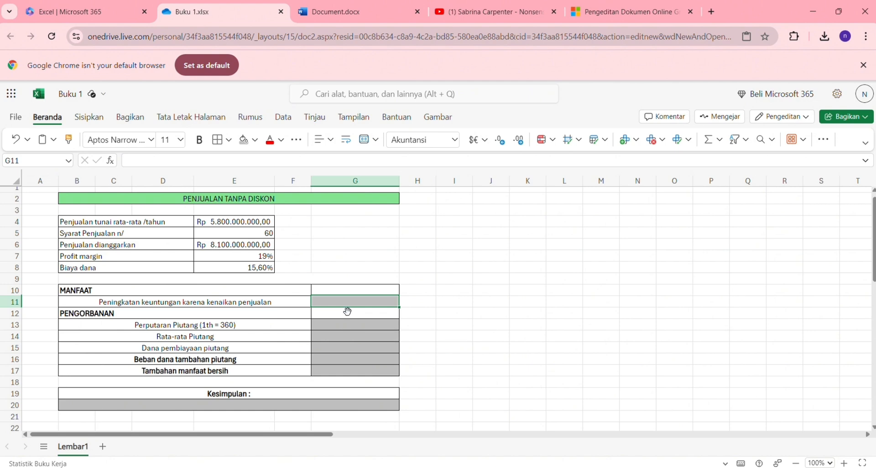
double_click(350, 307)
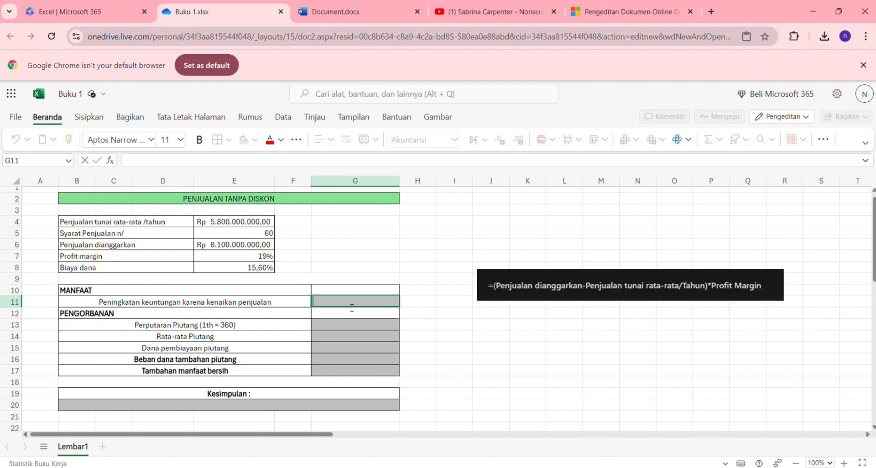
type("=")
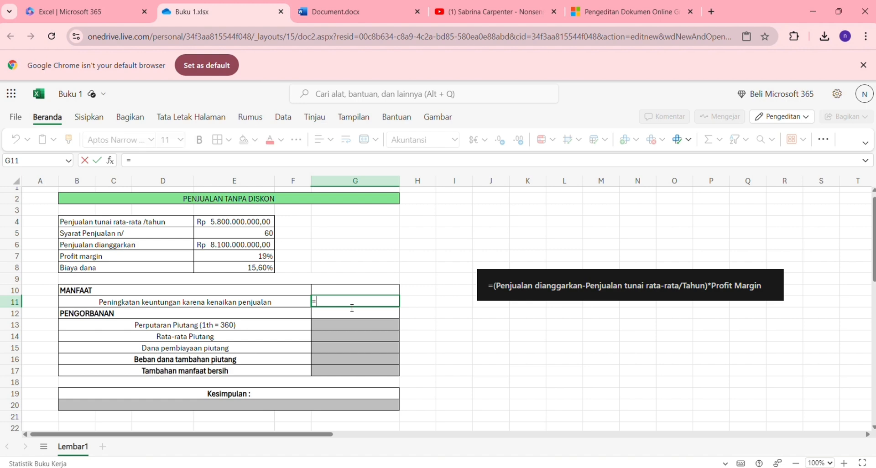
type("(")
left_click(256, 246)
type("-")
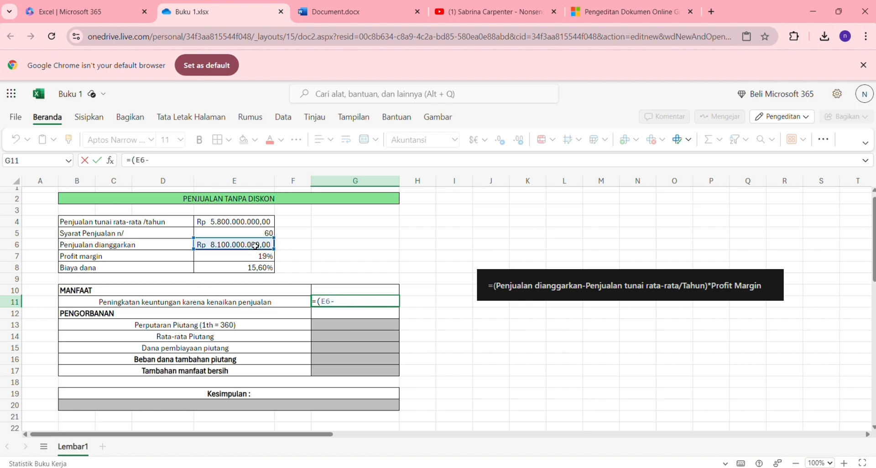
left_click(240, 223)
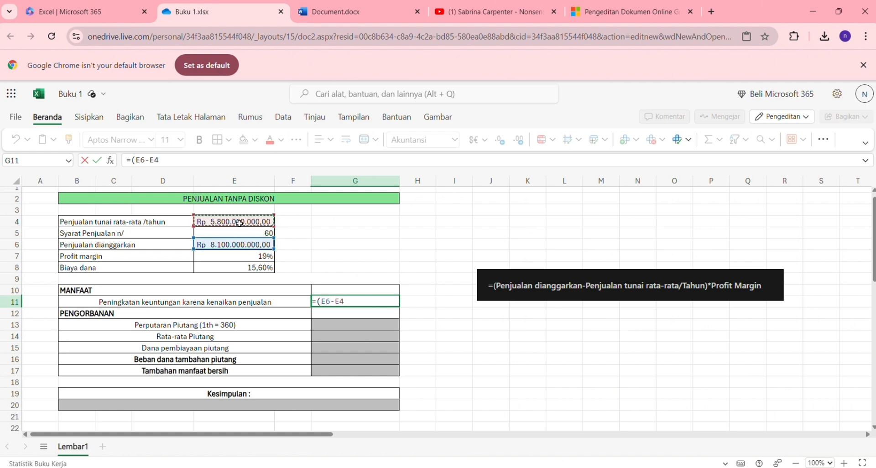
type(")*")
left_click(240, 261)
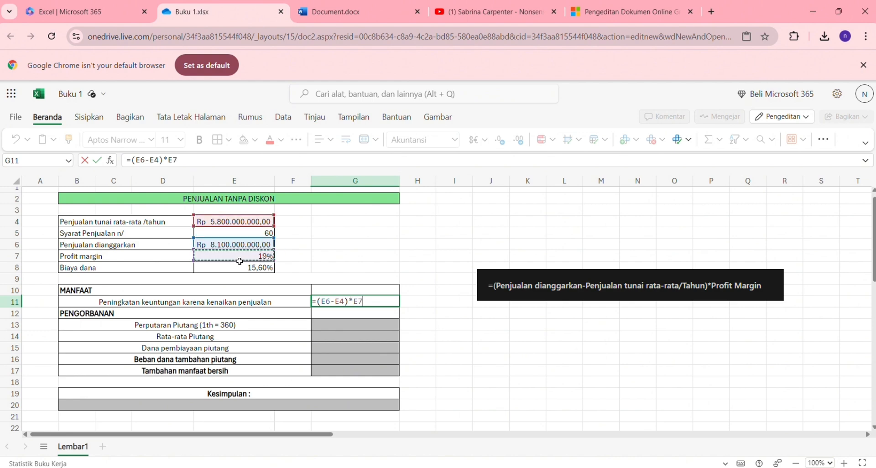
key("Return")
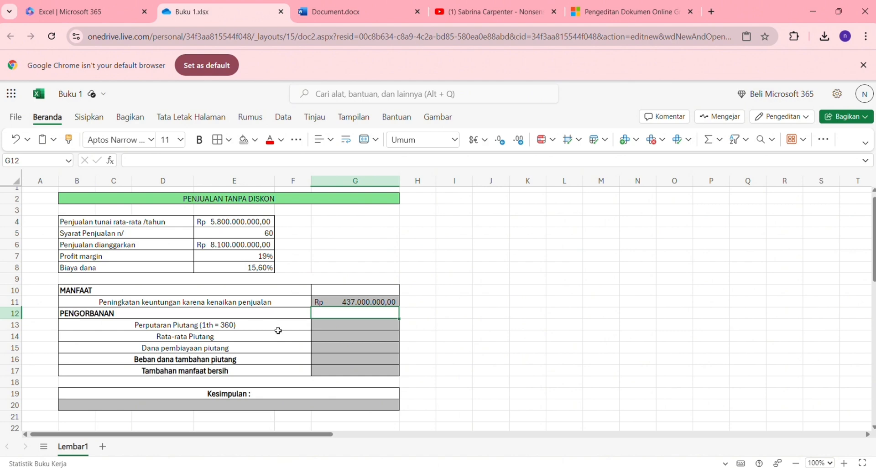
- Enter =360/E5 in G13 to calculate Perputaran Piutang
double_click(356, 332)
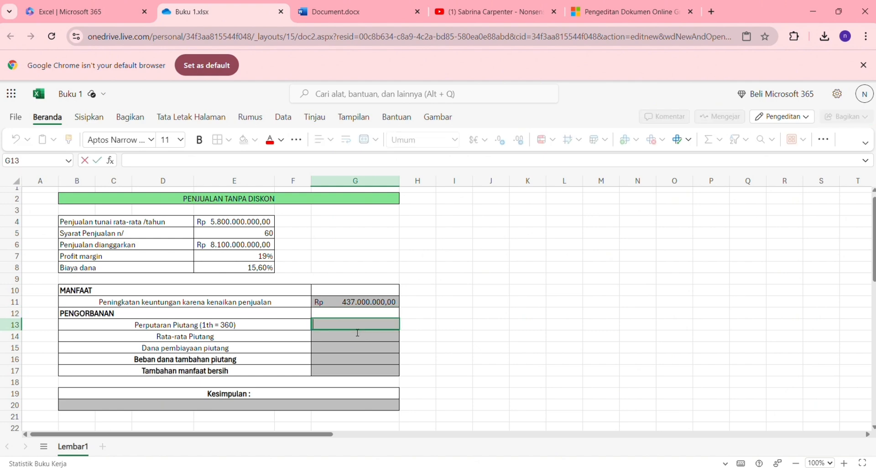
type("=")
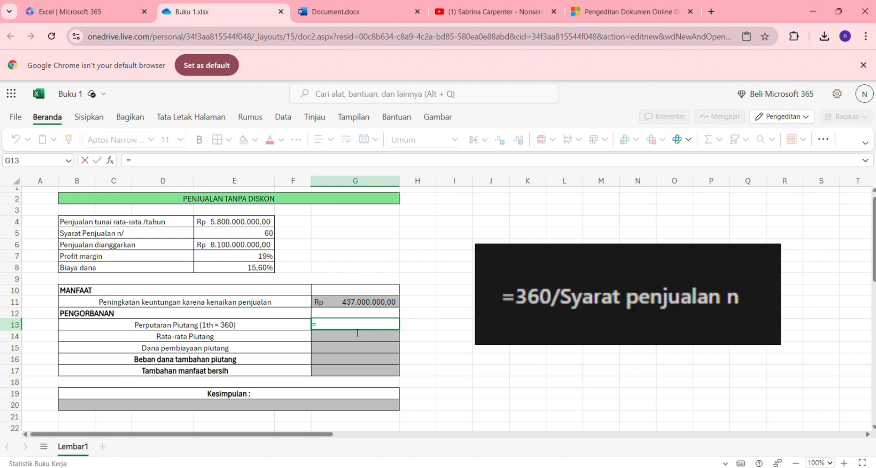
type("360/")
left_click(262, 238)
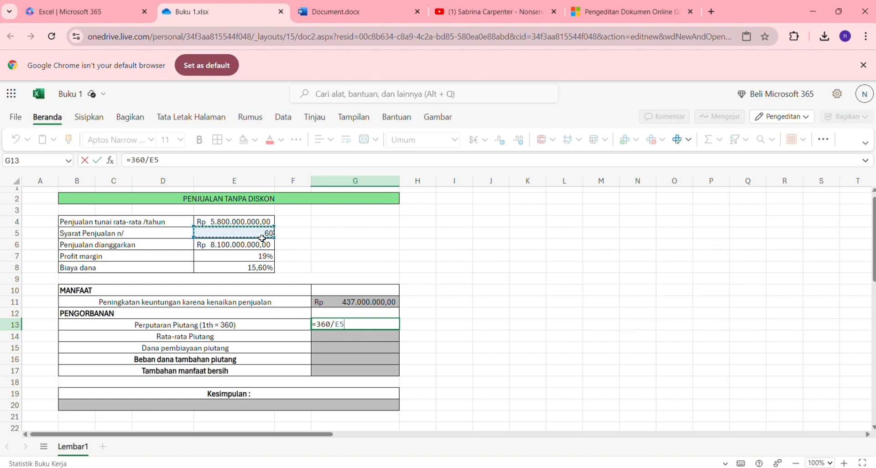
key("Return")
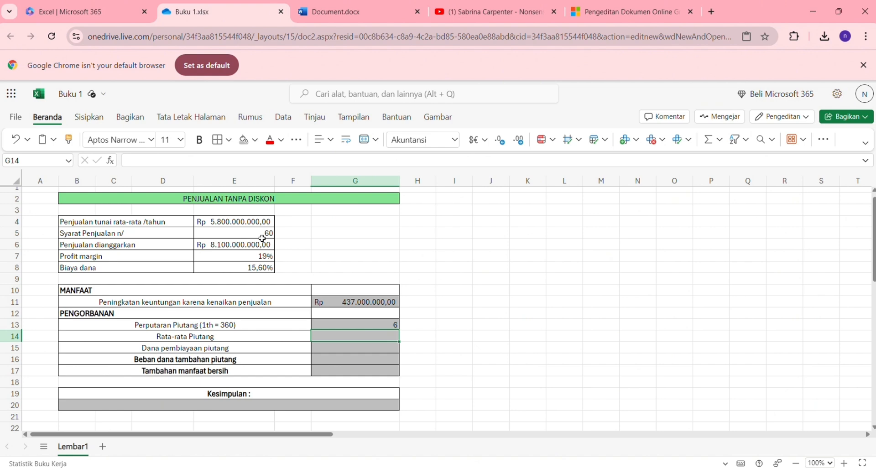
- Enter =E6/G13 in G14 to calculate Rata-rata Piutang from the budgeted sales and the receivables turnover
double_click(333, 343)
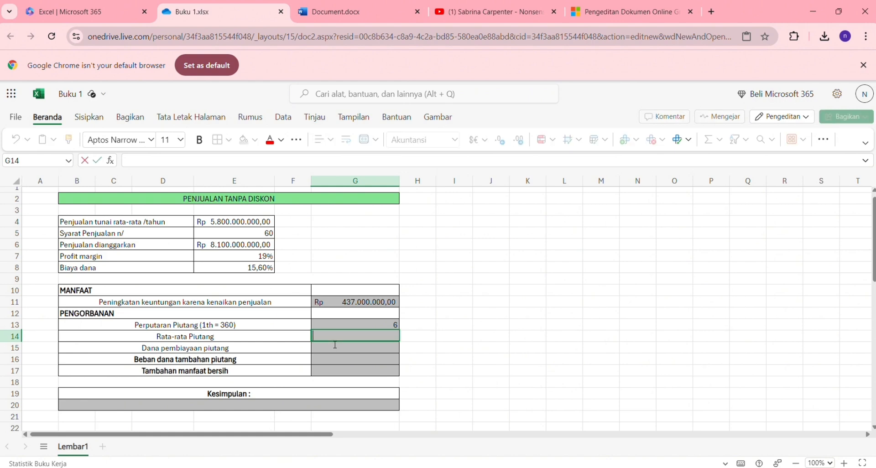
type("=")
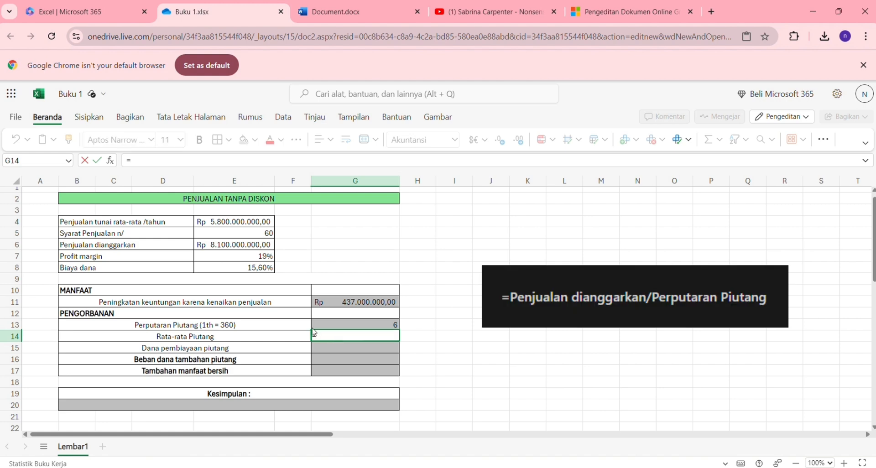
left_click(251, 251)
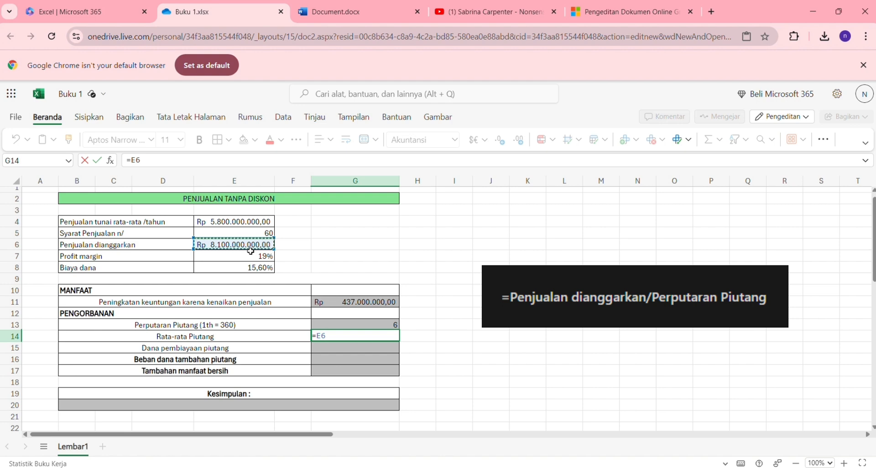
type("/")
left_click(360, 330)
key("Return")
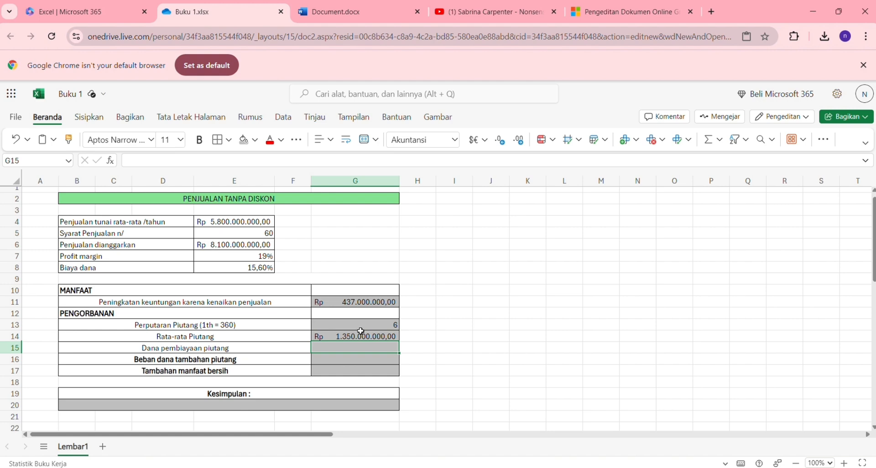
- Enter =(1-E7)*G14 in G15 to calculate Dana pembiayaan piutang
double_click(344, 352)
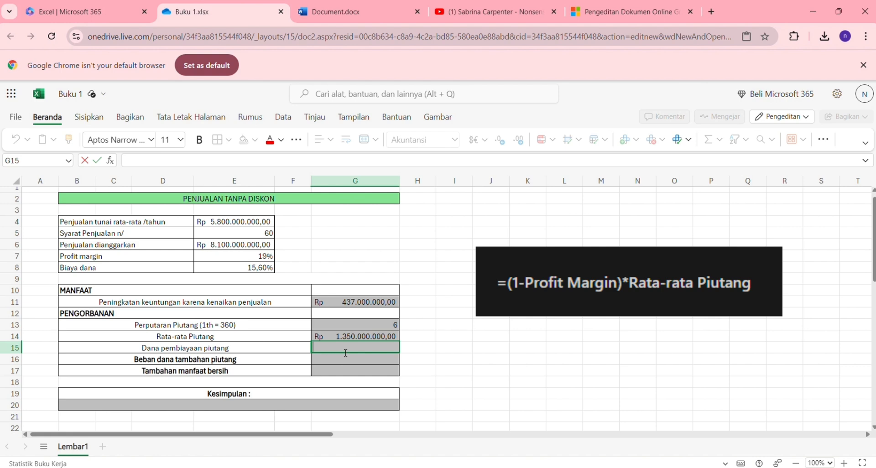
type("=(")
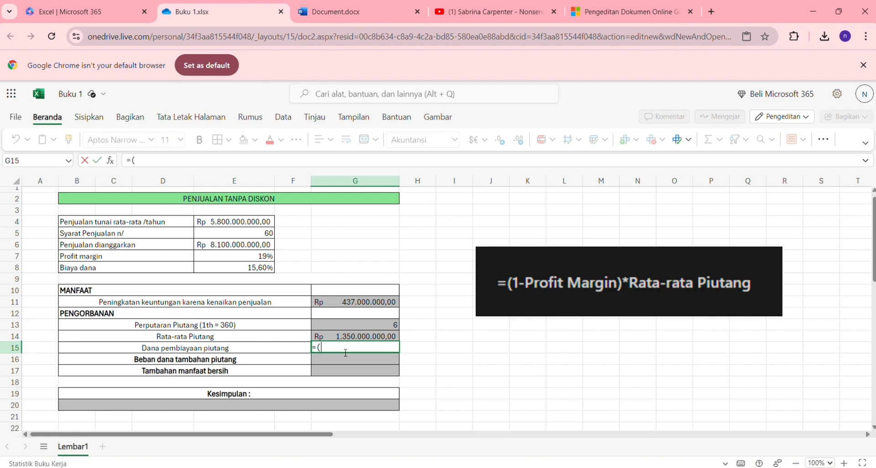
type("1-")
left_click(264, 257)
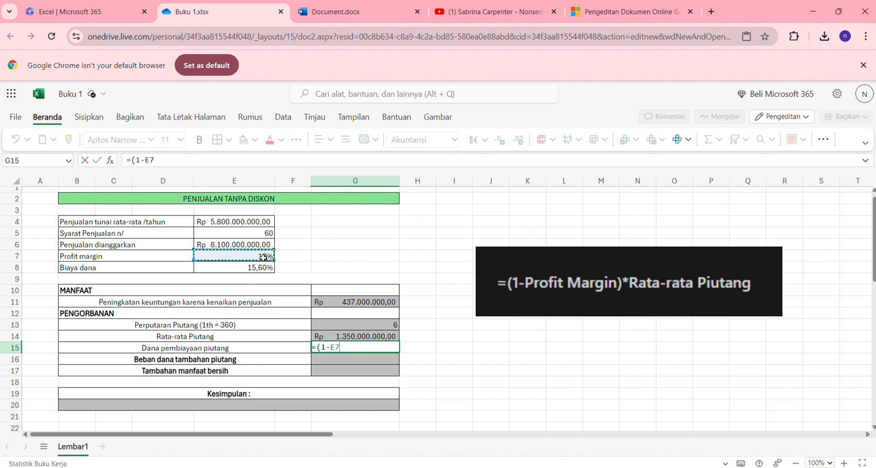
type(")*")
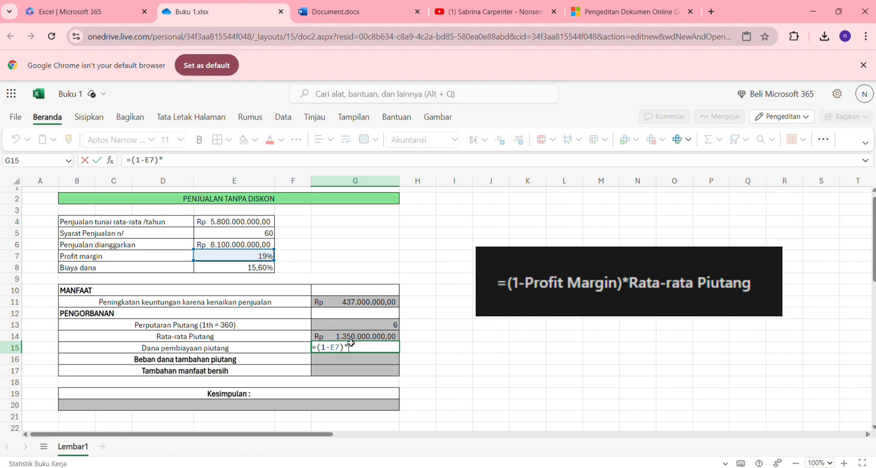
left_click(350, 341)
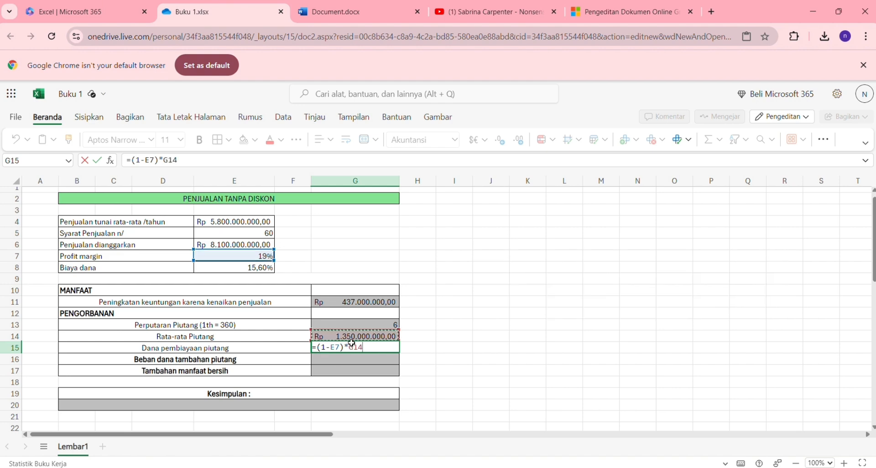
key("Return")
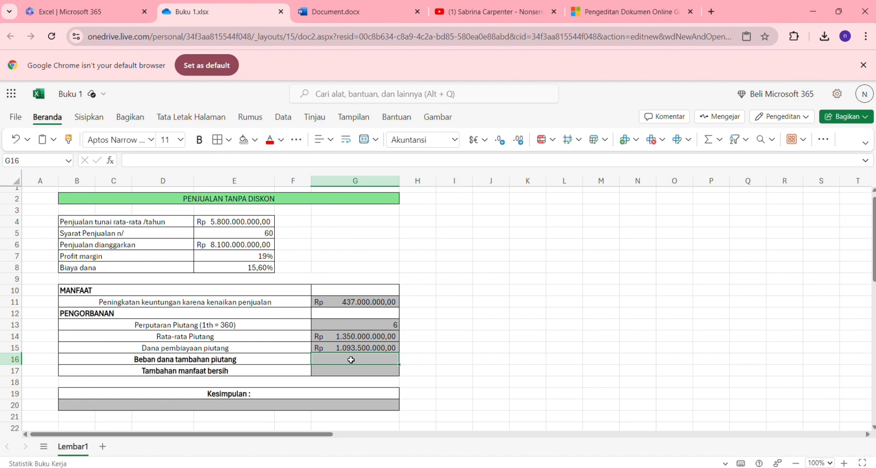
- Enter =E8*G15 in G16 to calculate Beban dana tambahan piutang
double_click(351, 360)
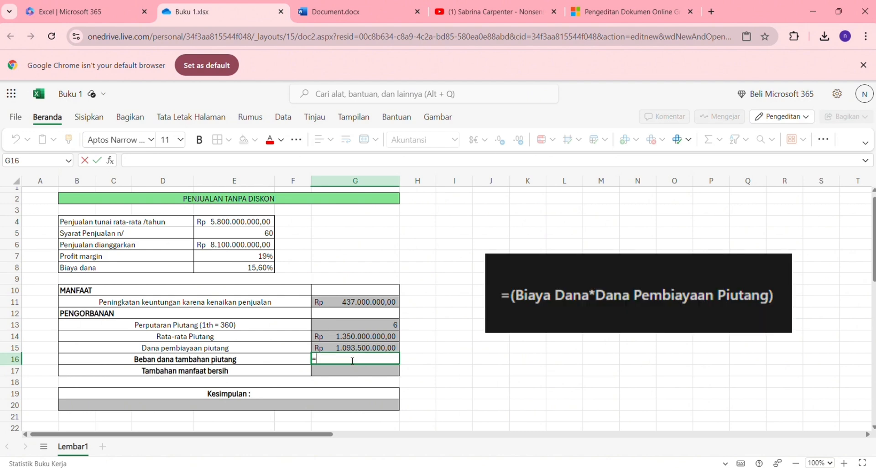
type("=")
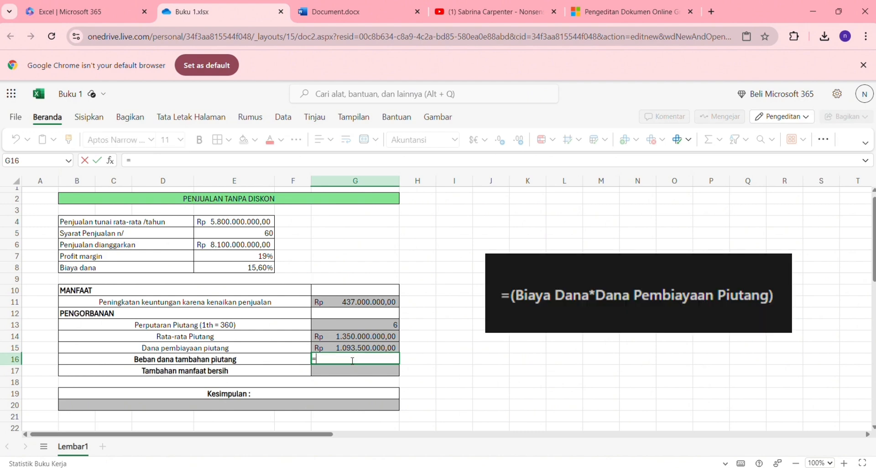
left_click(262, 268)
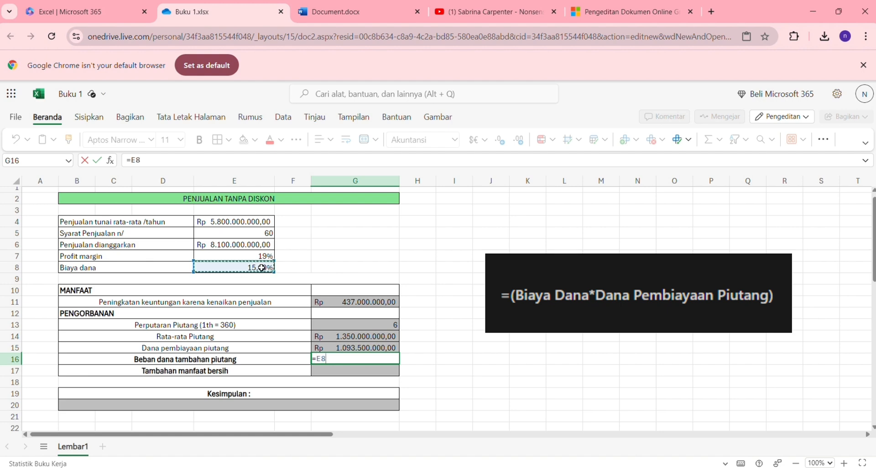
type("*")
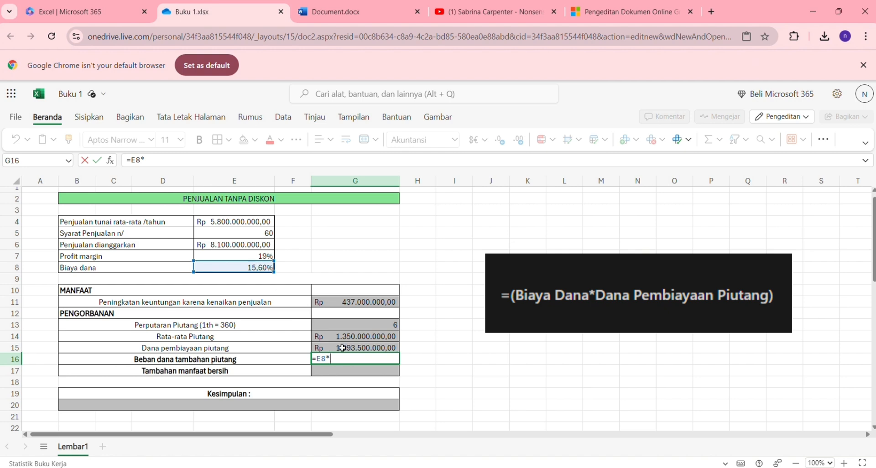
left_click(345, 352)
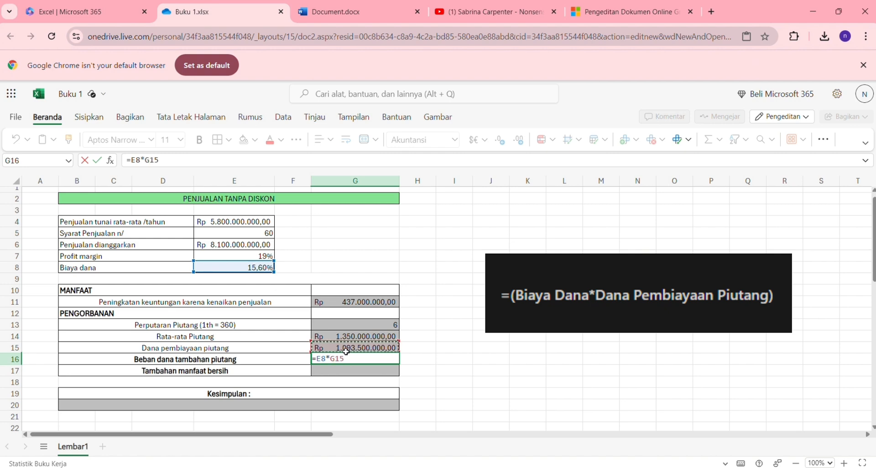
key("Return")
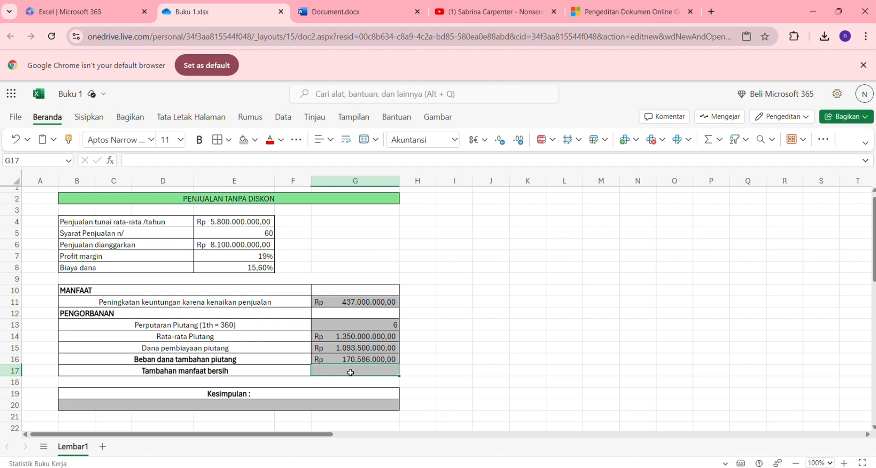
- Enter =G11-G16 in G17 to calculate Tambahan manfaat bersih
double_click(352, 373)
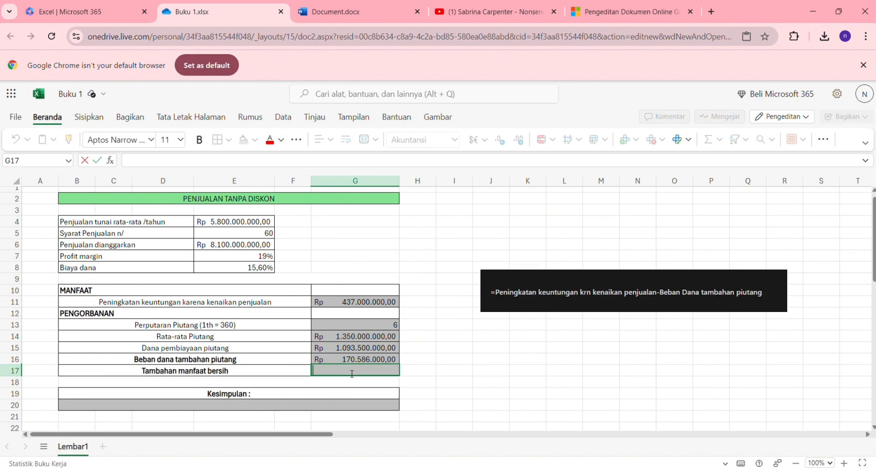
type("=")
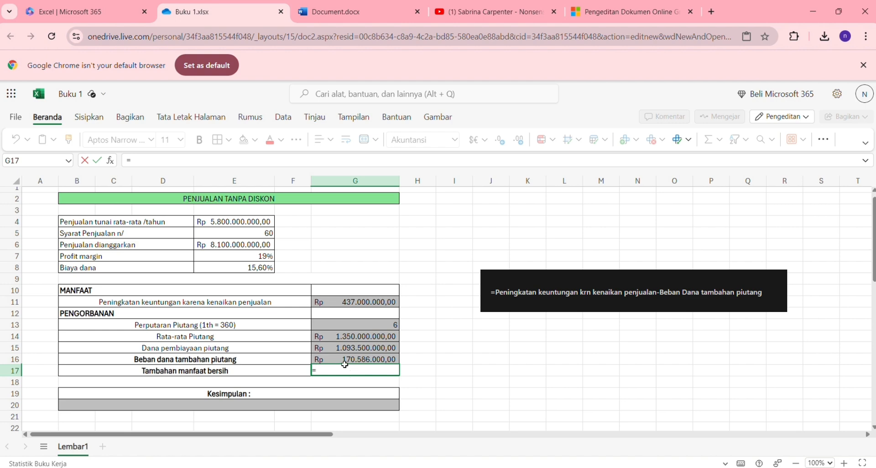
left_click(358, 305)
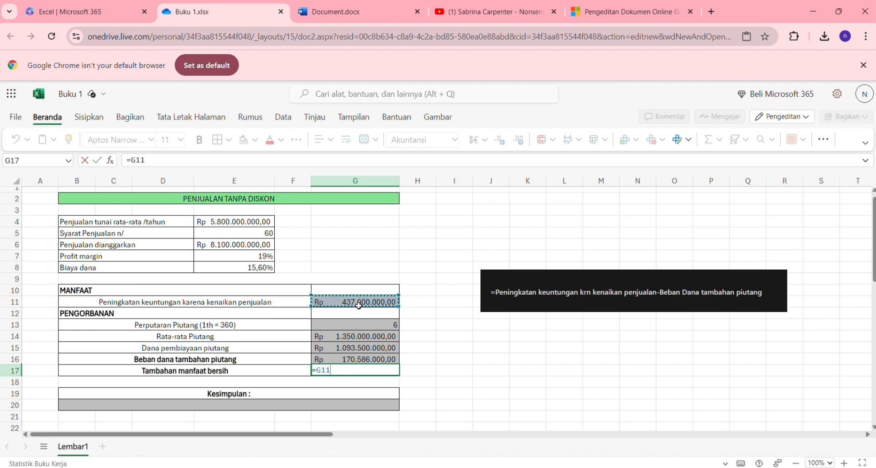
type("-")
left_click(355, 361)
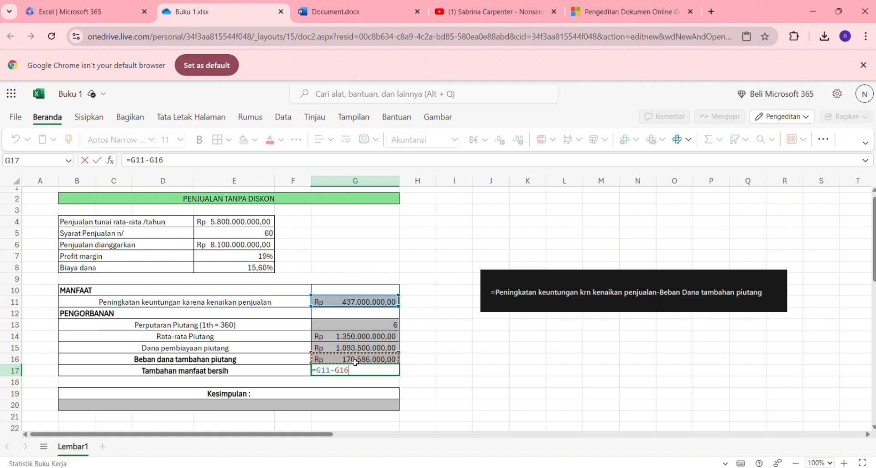
key("Return")
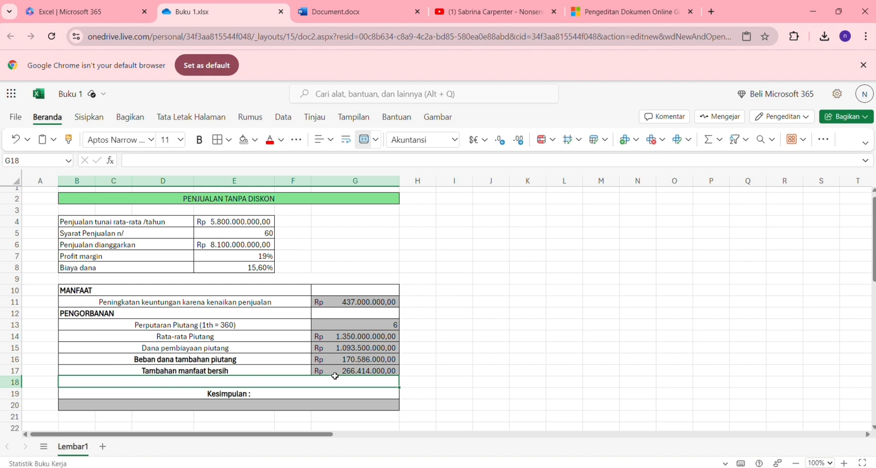
- Enter =IF(G17>0;"kebijakan layak dipertimbangkan";"kebijakan tidak layak dipertimbangkan") in the merged cell B20 under Kesimpulan
left_click(290, 409)
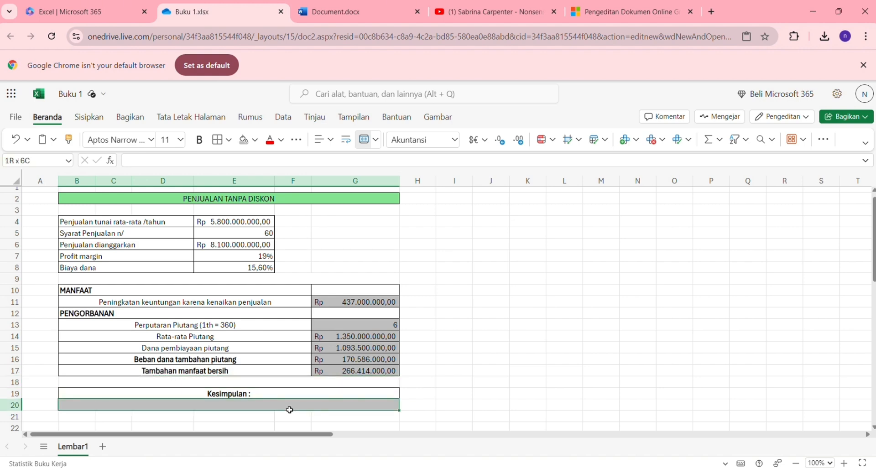
double_click(290, 410)
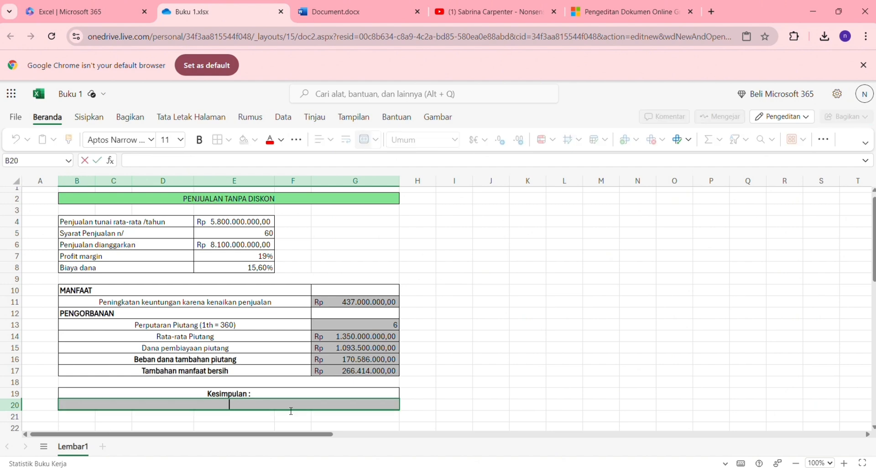
type("=")
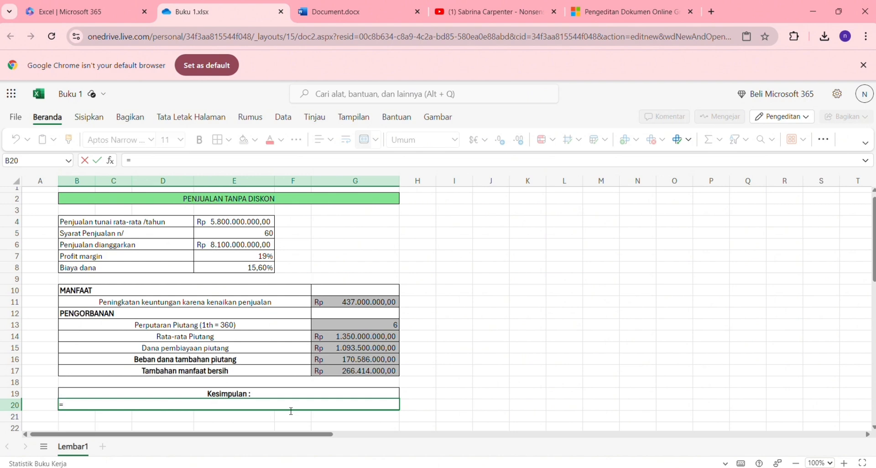
type("IF")
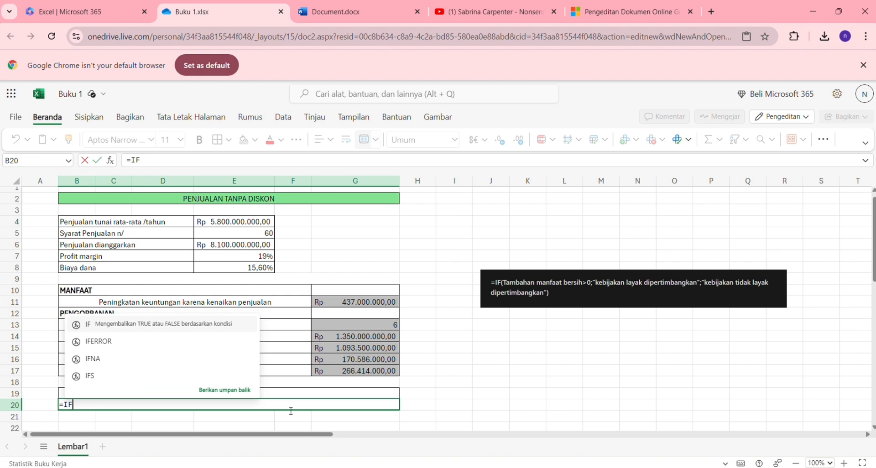
type("(")
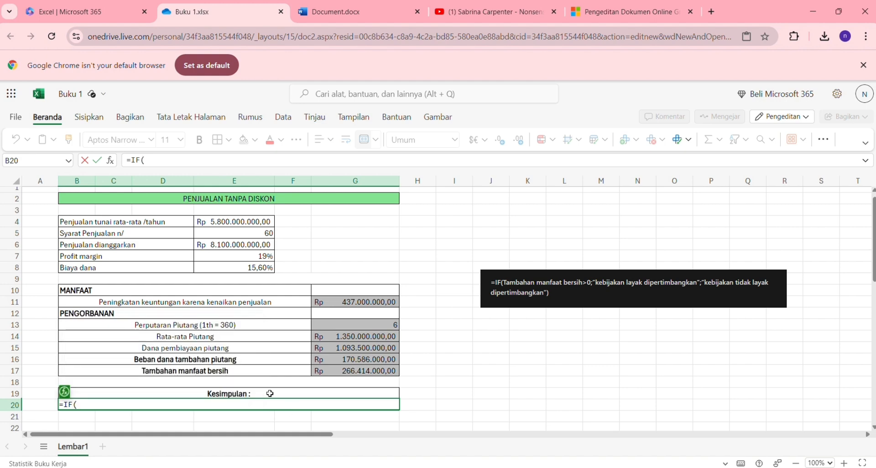
left_click(342, 375)
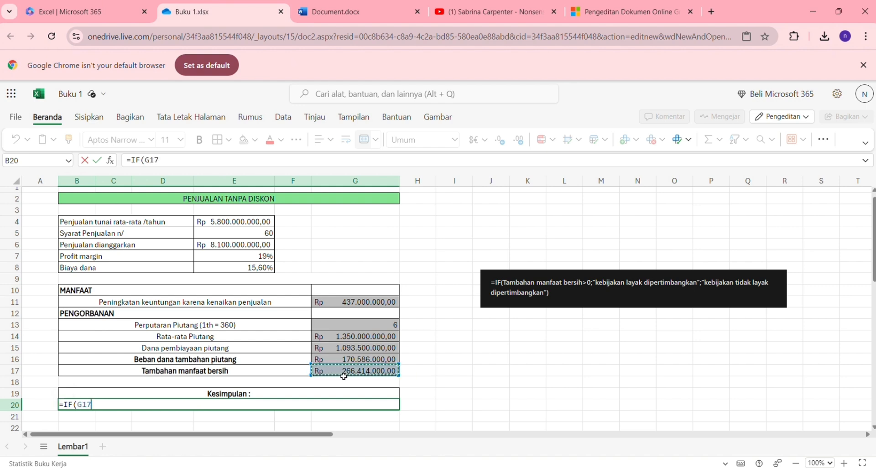
type(">0;")
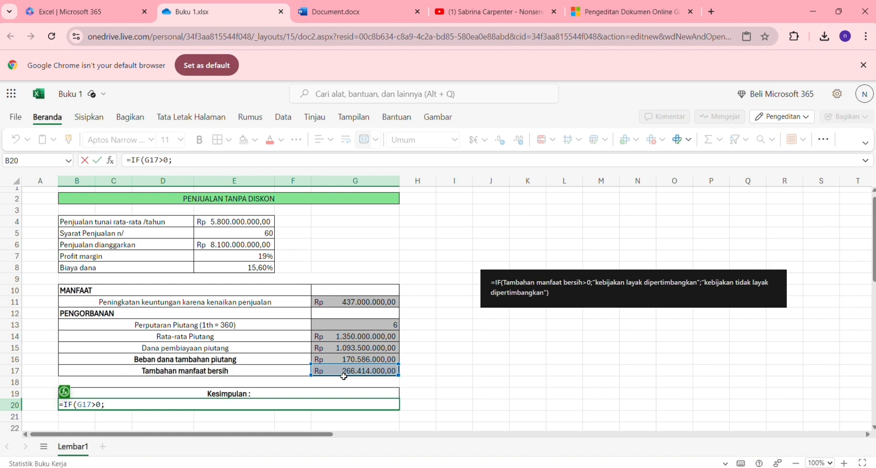
type("\"kebijakan laya")
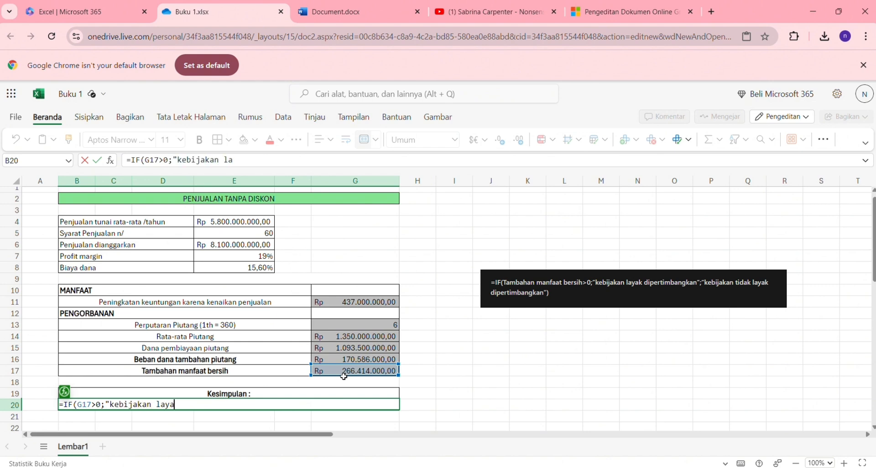
type("k dipertimbangkan")
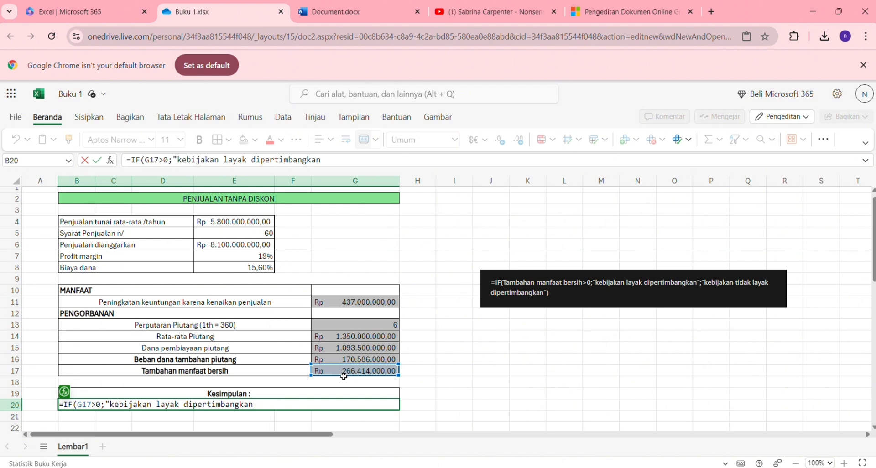
type("\";\"kebijakan tida")
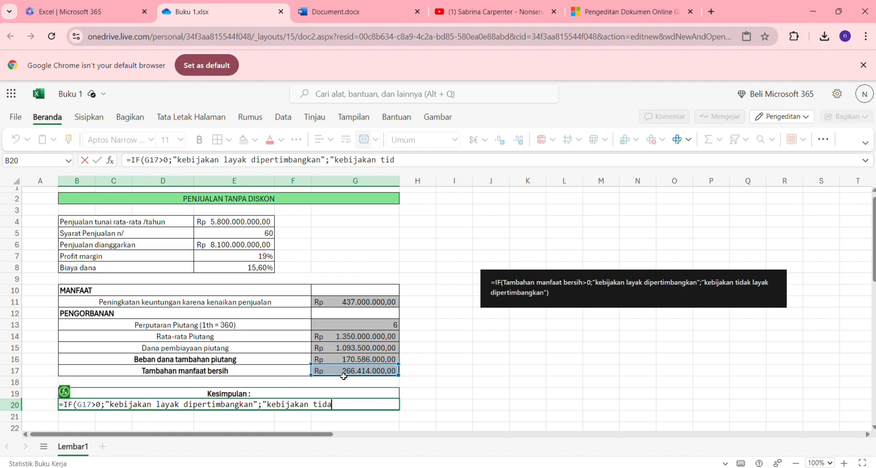
type("k layak dipertimbangkan")
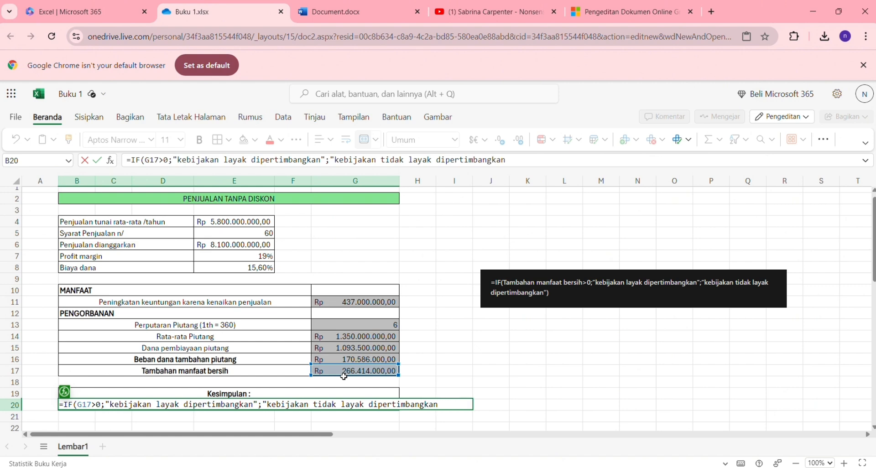
type("\"")
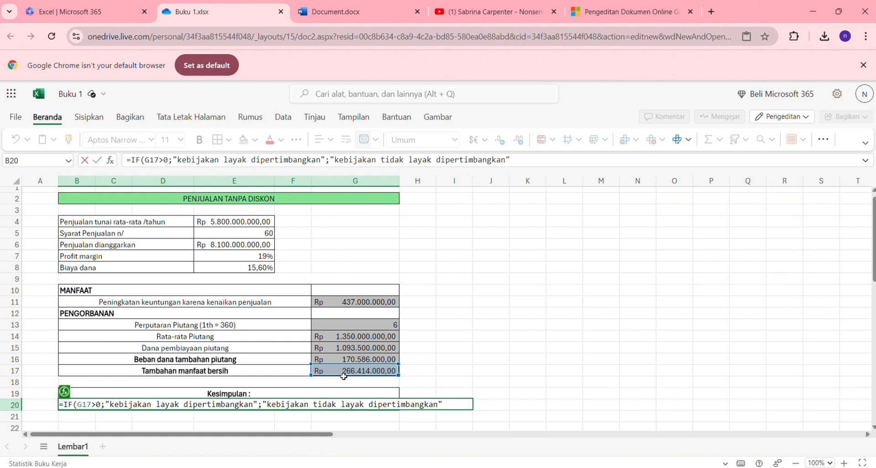
type(")")
key("Return")
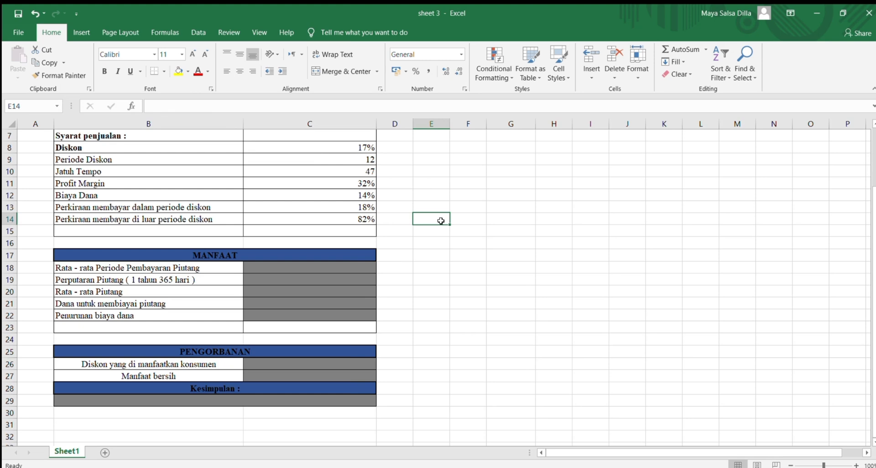
- In the PENJUALAN KREDIT DENGAN DISKON sheet, enter =(C9*C13)+(C10*C14) in C18 to calculate Rata-rata Periode Pembayaran Piutang
scroll(441, 220, "up", 1)
scroll(441, 221, "up", 1)
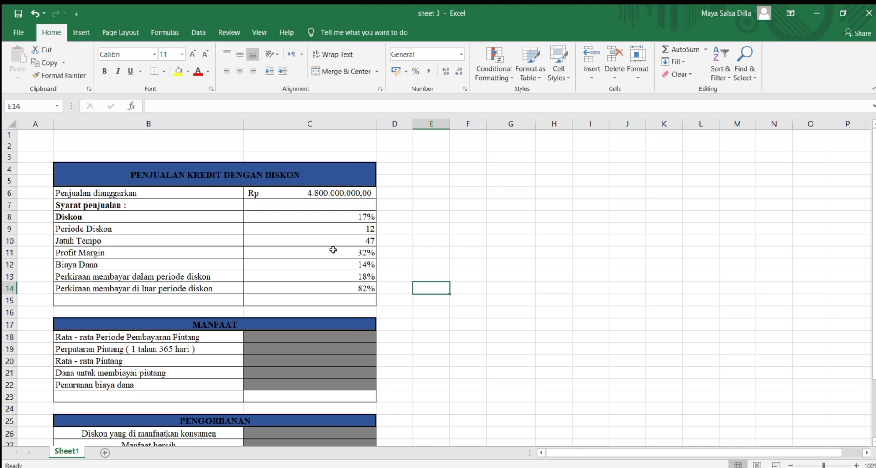
scroll(333, 250, "down", 1)
scroll(333, 249, "down", 1)
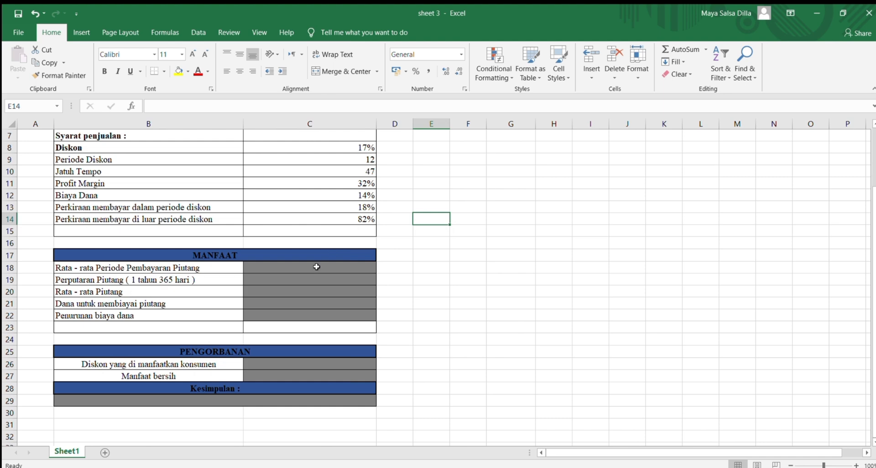
left_click(316, 266)
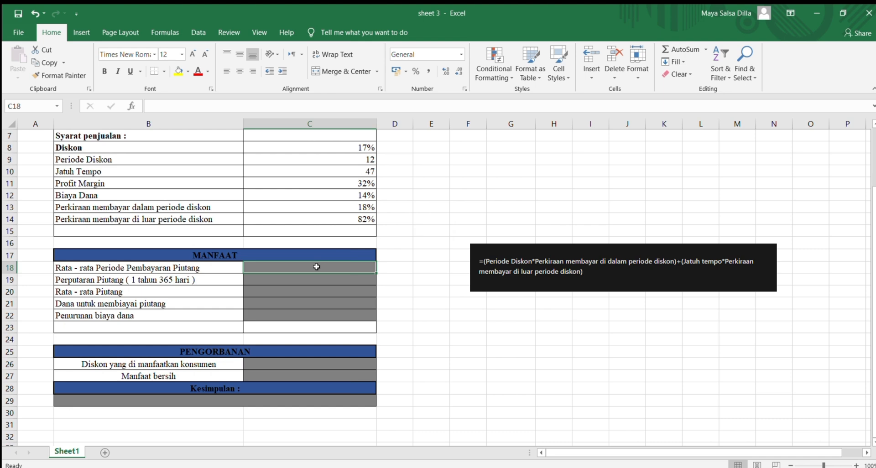
type("=")
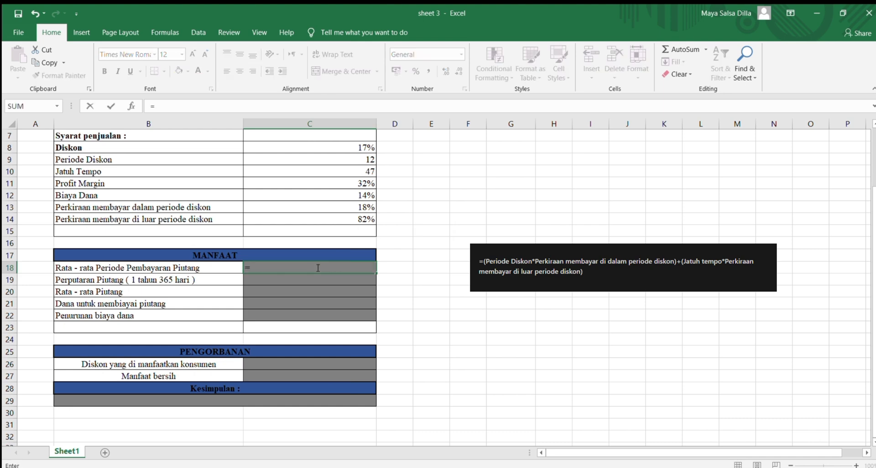
type("(")
left_click(271, 156)
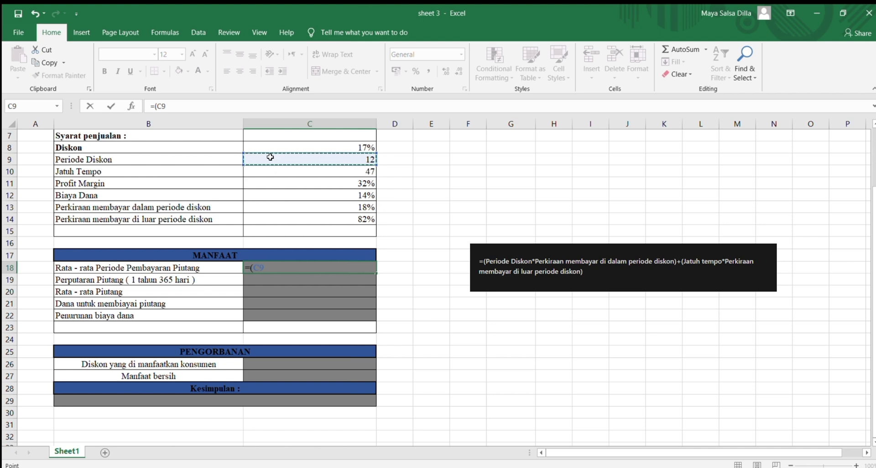
type("*")
left_click(303, 207)
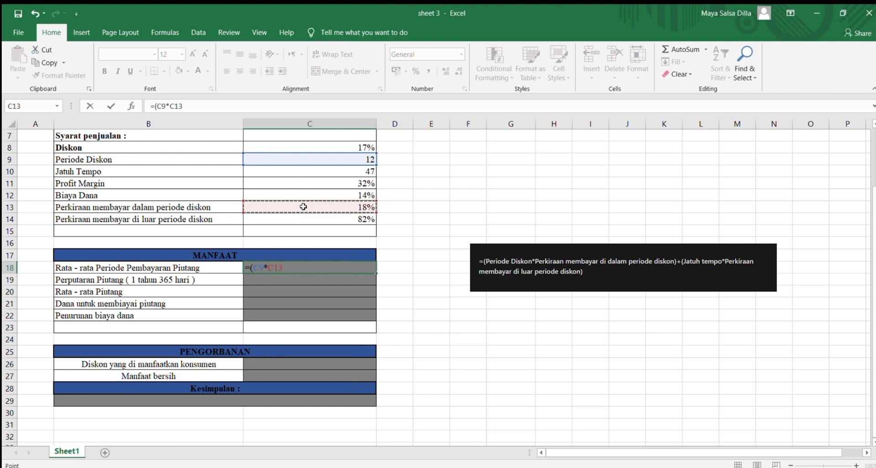
type(")")
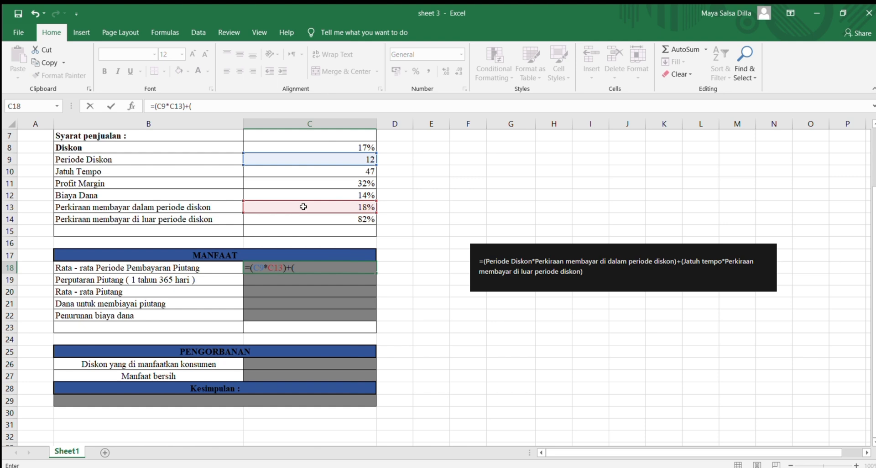
type("+(")
left_click(322, 174)
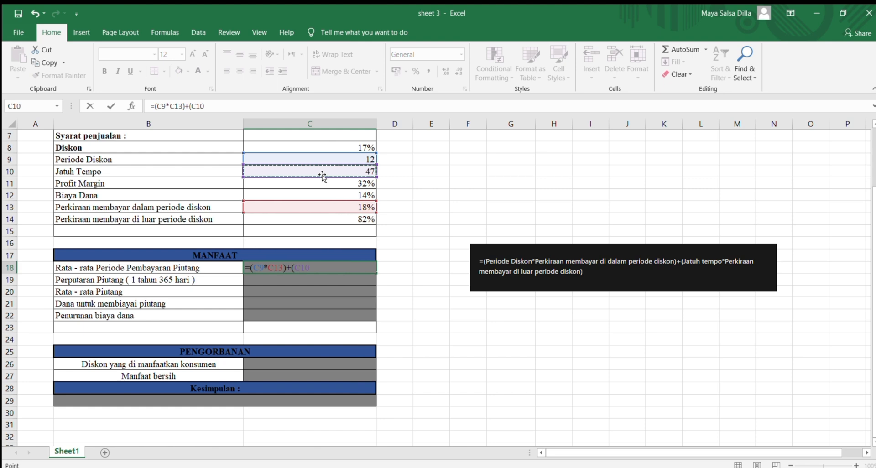
type("*")
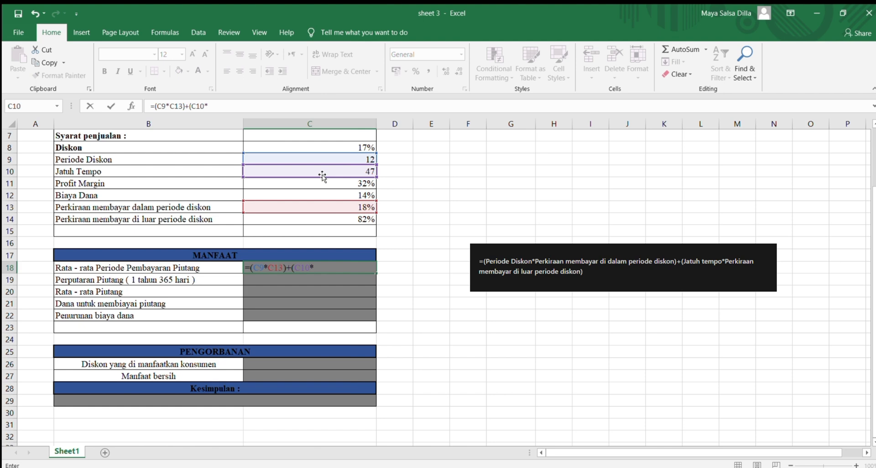
left_click(329, 221)
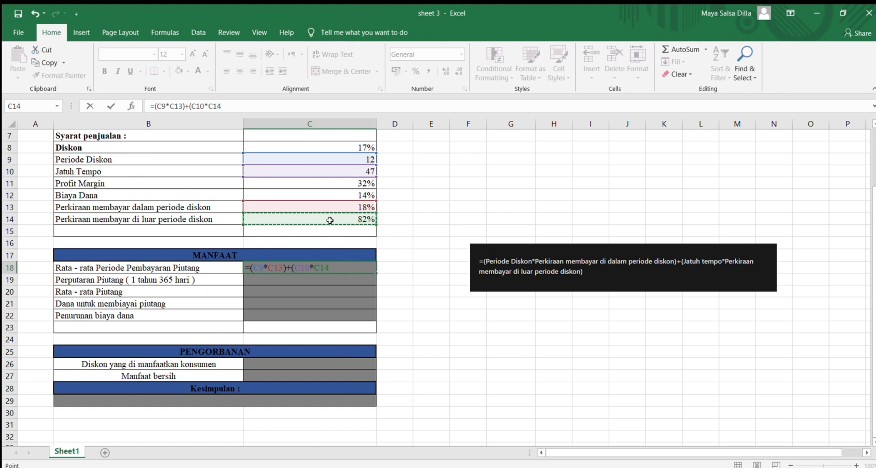
type(")")
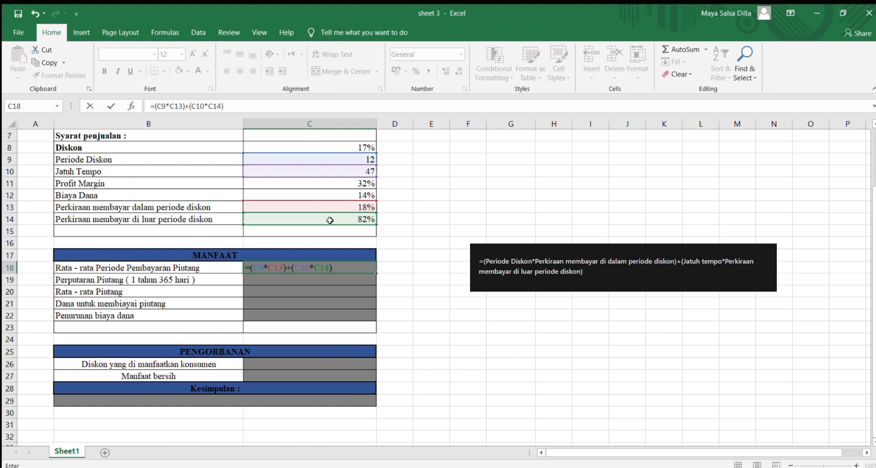
key("Return")
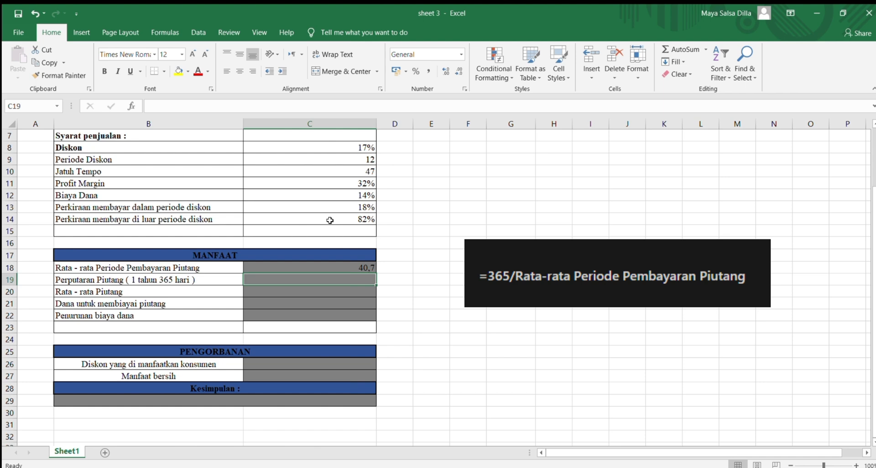
- Enter =365/C18 in C19 to calculate Perputaran Piutang from the average payment period
type("=")
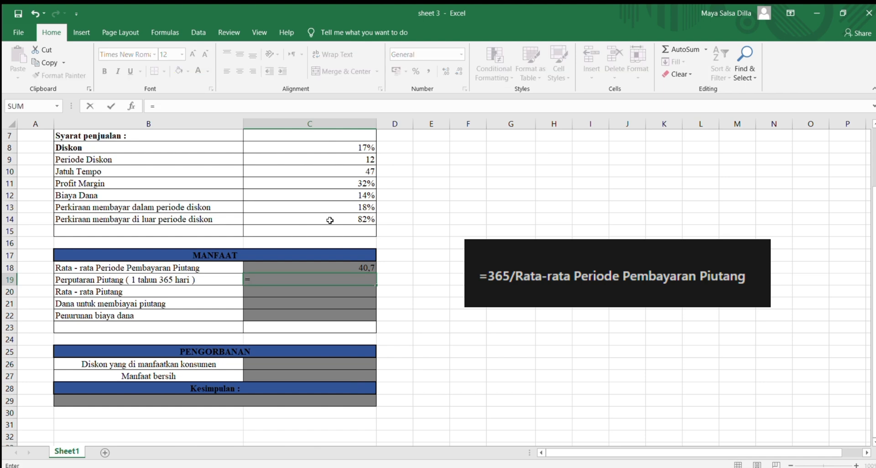
type("365/")
left_click(335, 267)
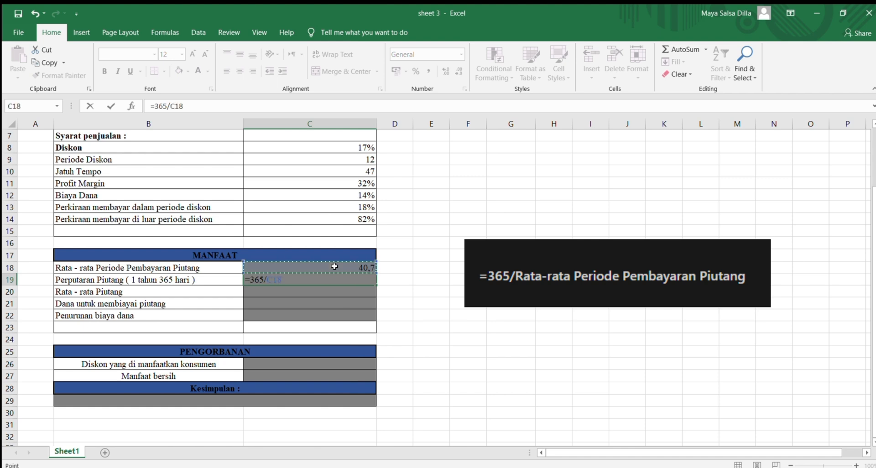
key("Return")
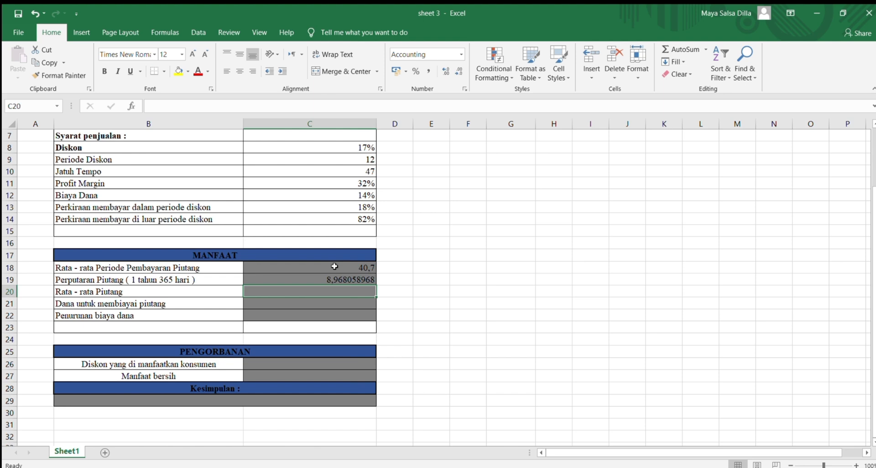
- Enter =C6/C19 in C20 to calculate Rata-rata Piutang from the budgeted sales and the receivables turnover
type("=")
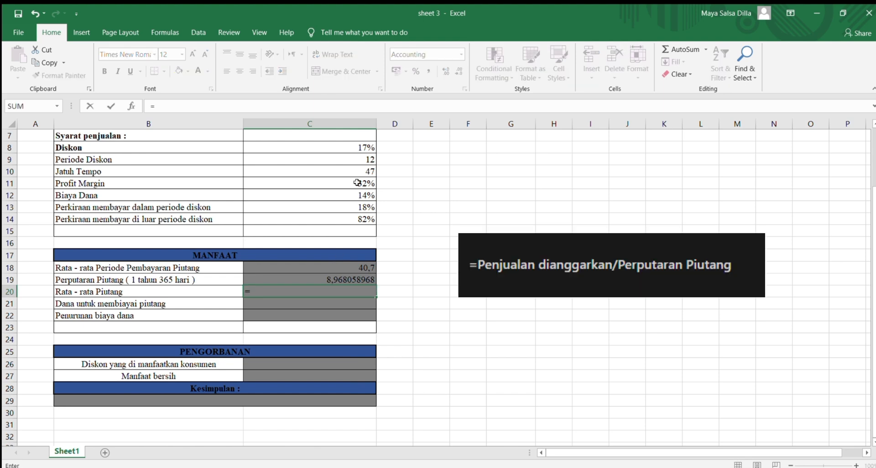
scroll(356, 182, "up", 1)
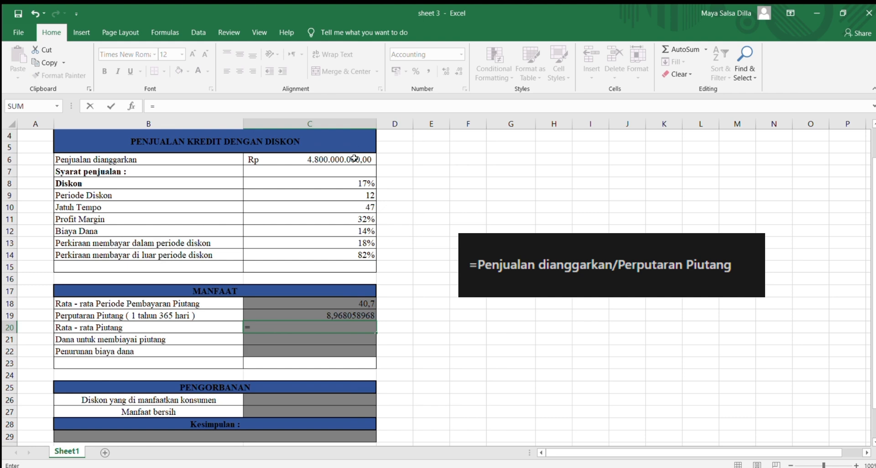
left_click(356, 159)
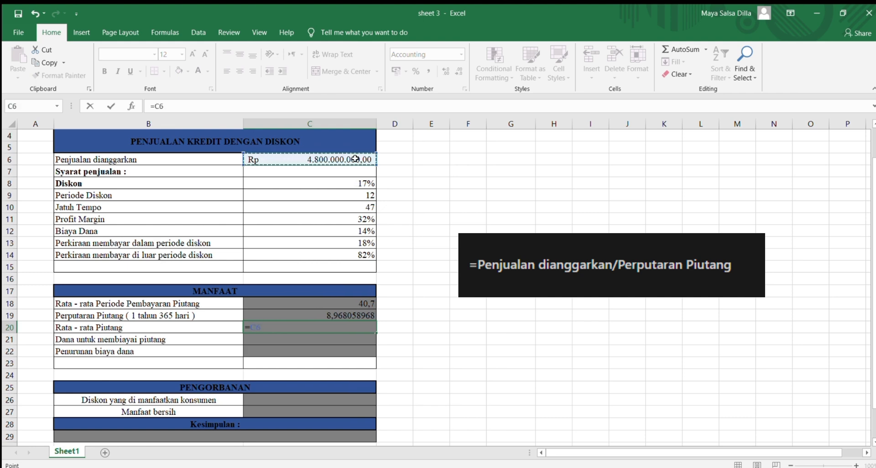
type("/")
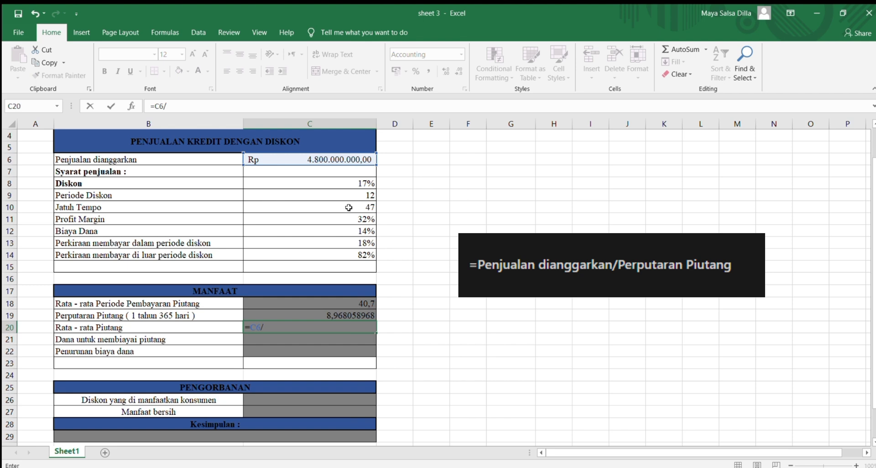
scroll(348, 207, "down", 1)
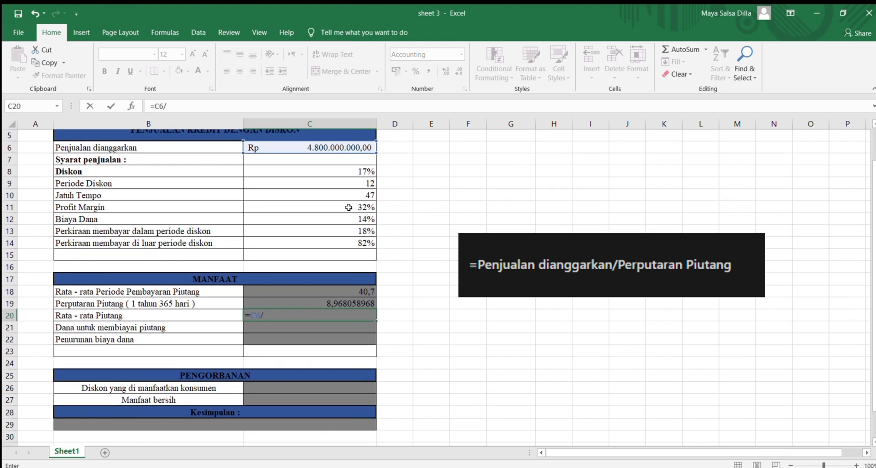
left_click(334, 304)
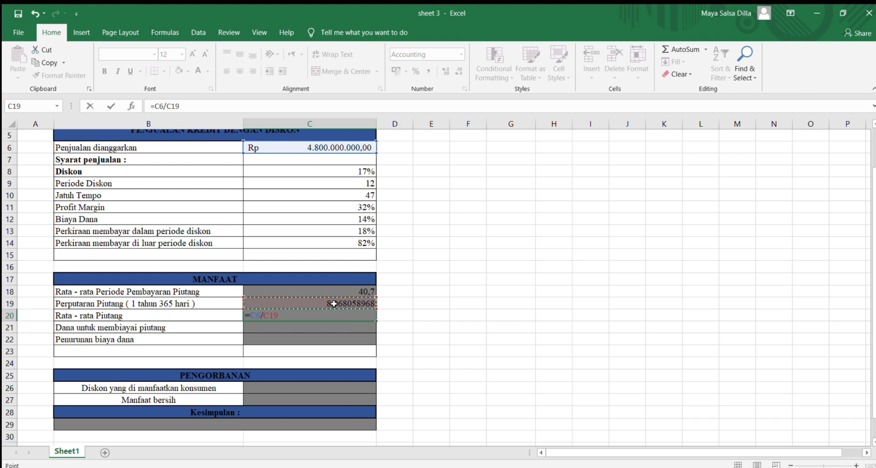
key("Return")
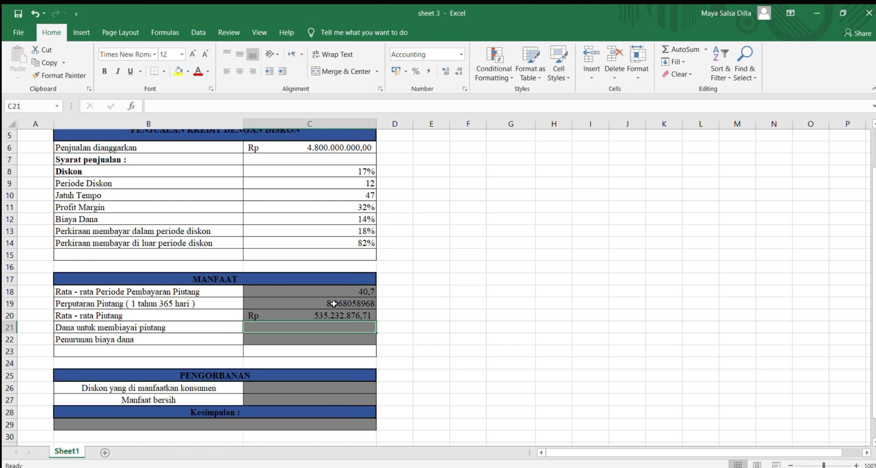
- Enter =(1-C11)*C20 in C21 to calculate Dana untuk membiayai piutang from the profit margin and average receivables
type("=")
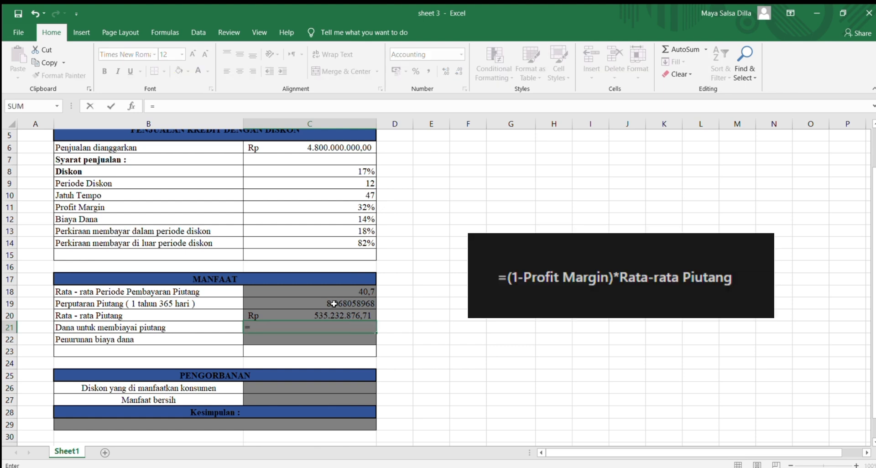
type("(1-")
left_click(348, 207)
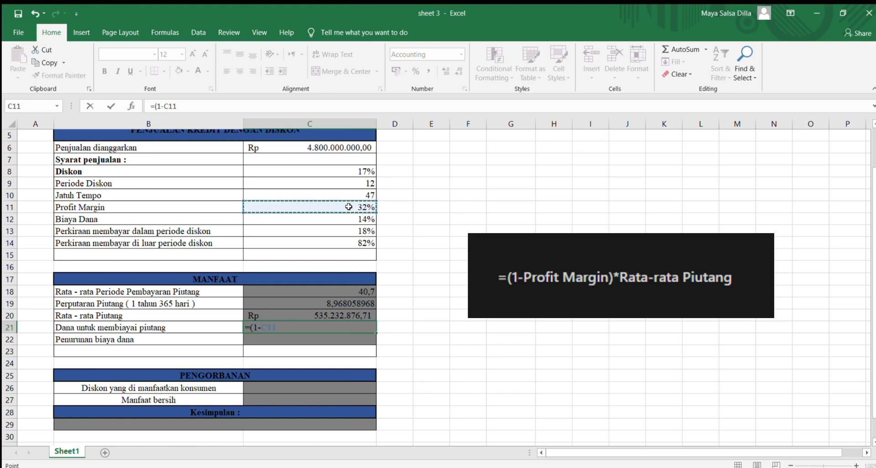
type(")*")
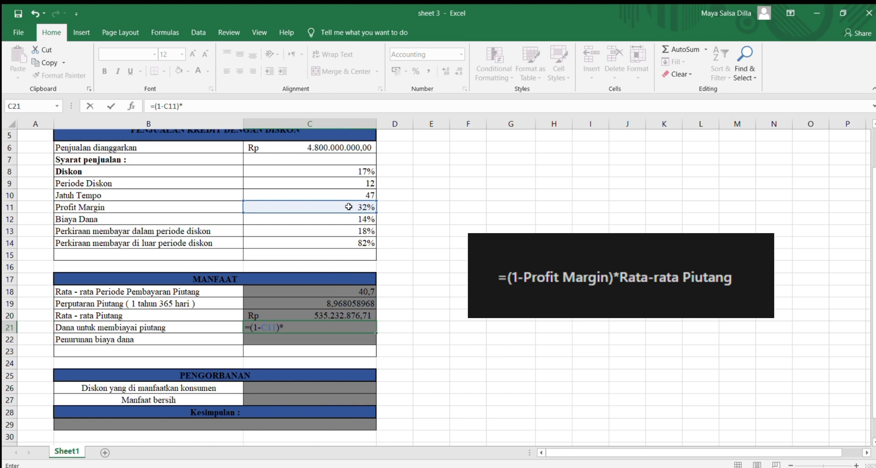
left_click(325, 313)
key("Return")
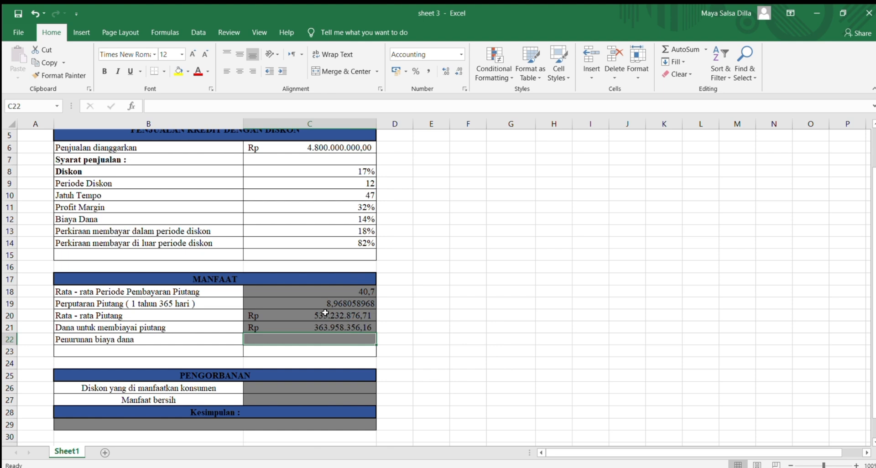
- Enter =(C20-C21) in C22 to calculate Penurunan biaya dana from average receivables and the funds financing them
type("=")
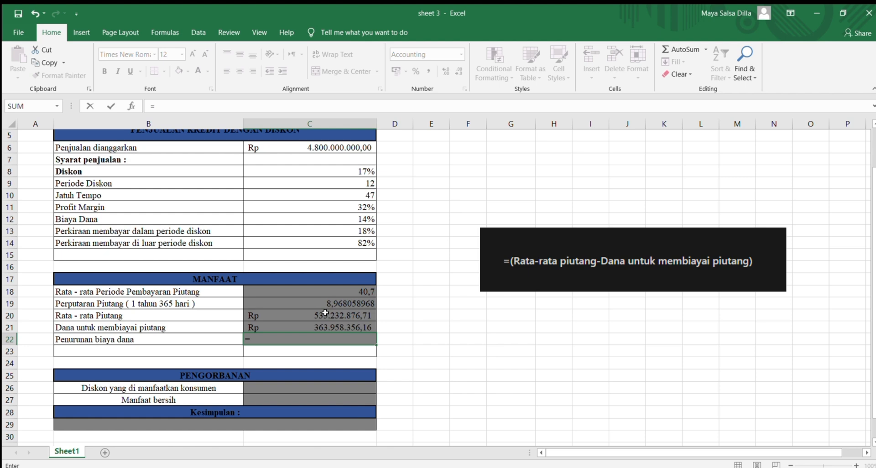
type("(")
left_click(324, 314)
type("-")
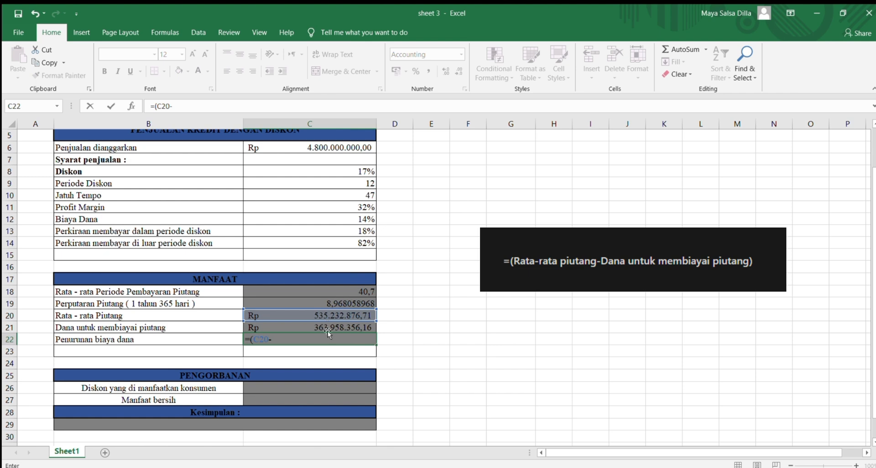
left_click(327, 327)
type(")")
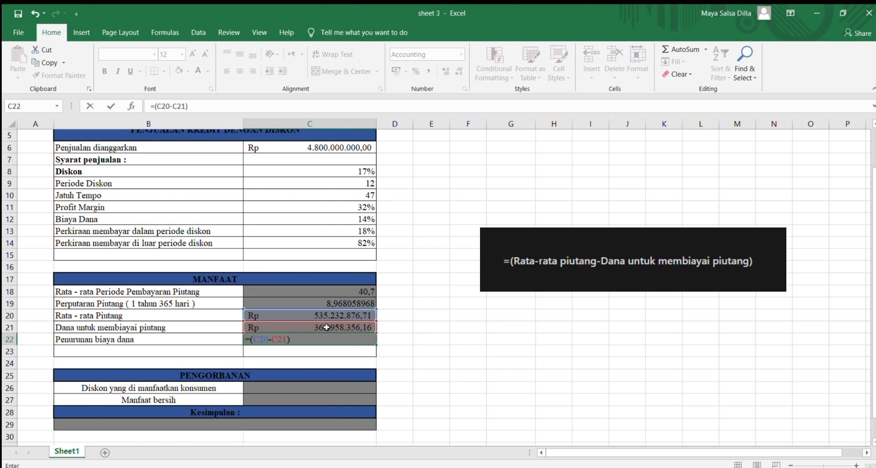
key("Return")
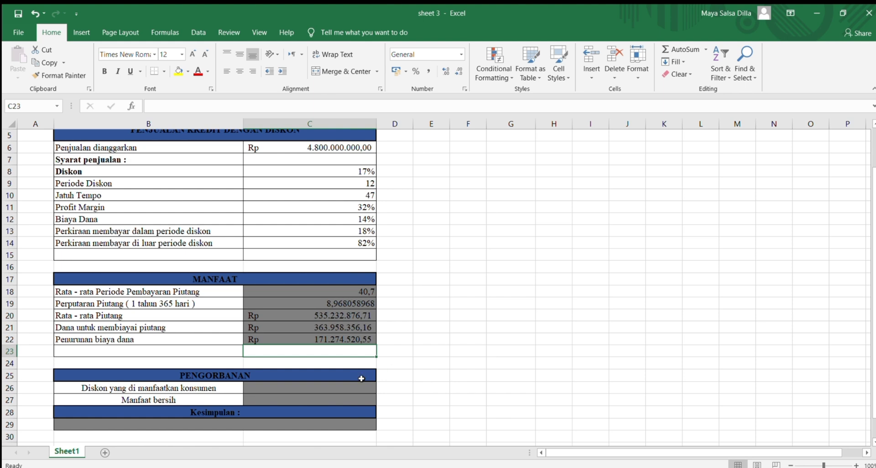
- Enter =C9*C13*C6 in C26 under PENGORBANAN to calculate Diskon yang di manfaatkan konsumen
scroll(358, 384, "down", 1)
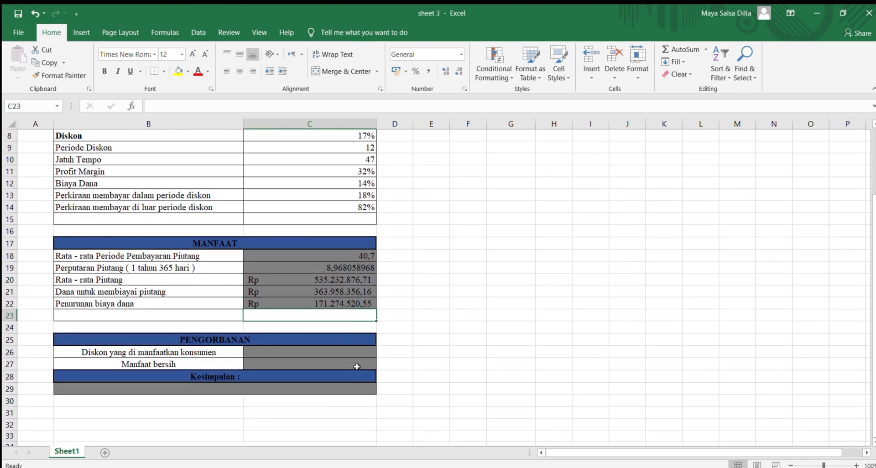
left_click(355, 348)
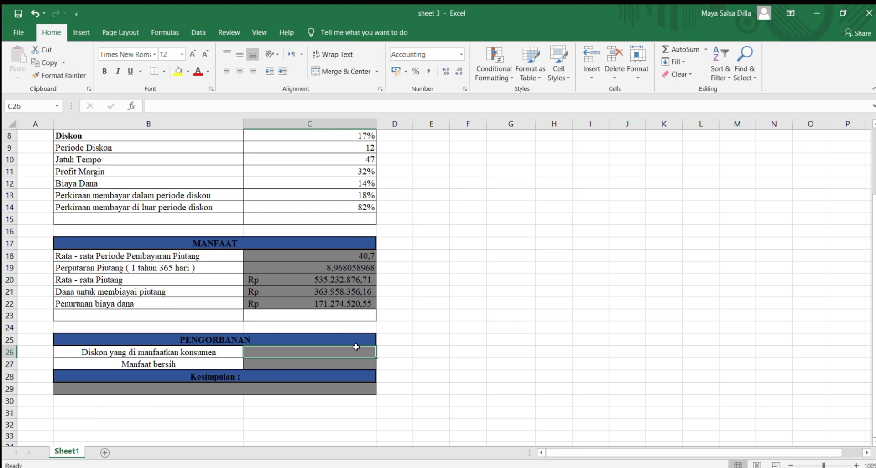
type("=")
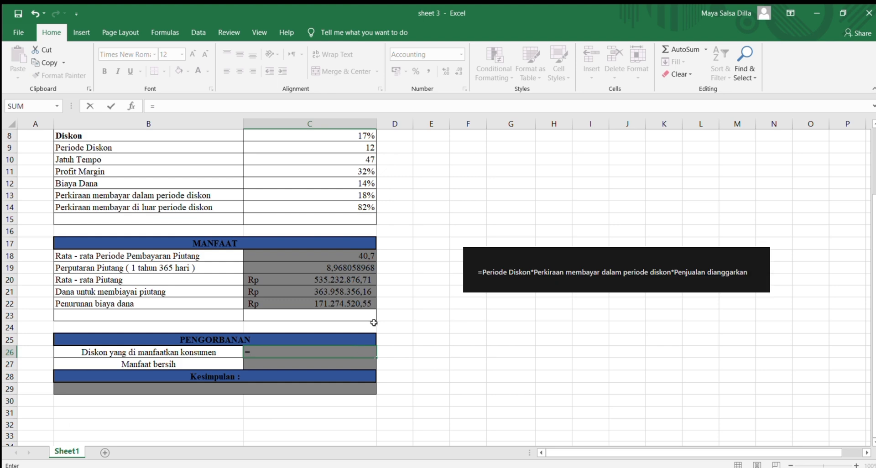
scroll(365, 305, "up", 3)
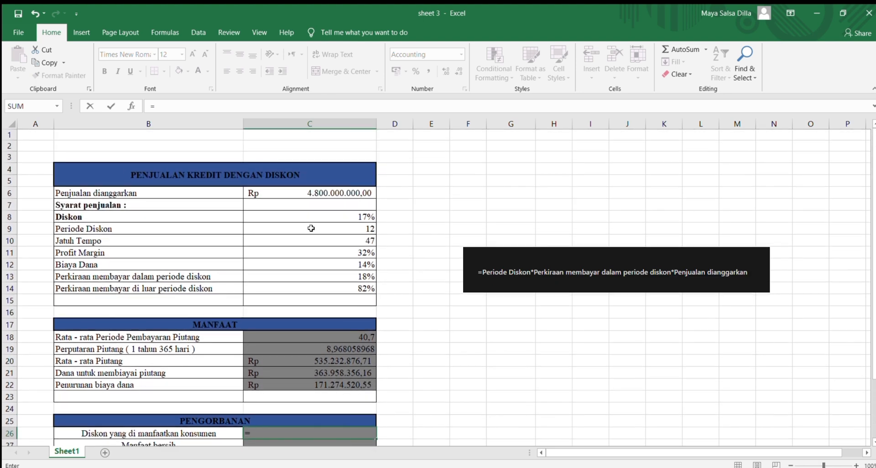
left_click(354, 228)
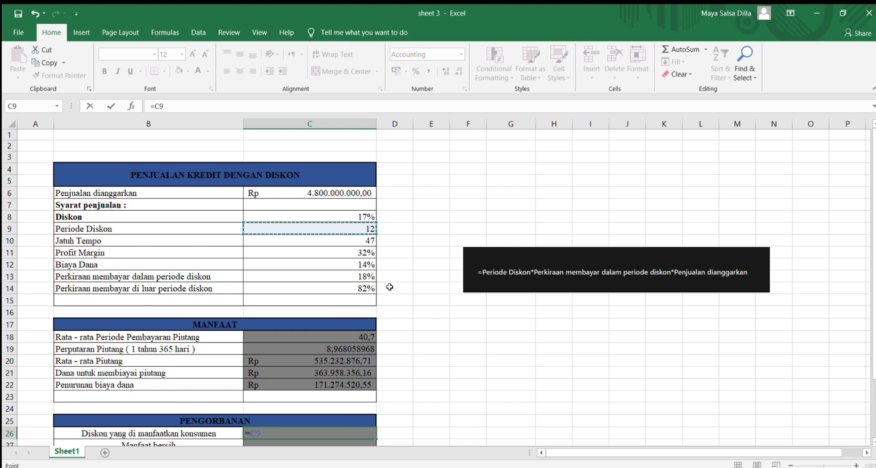
type("*")
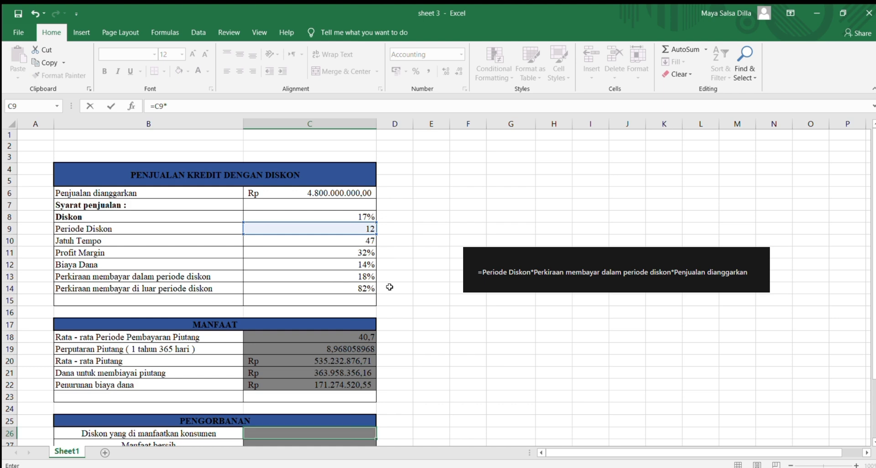
scroll(389, 286, "down", 1)
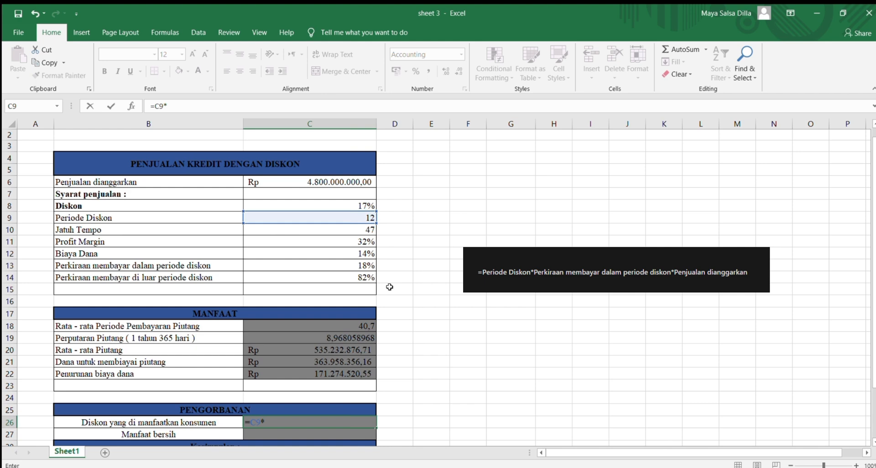
left_click(283, 266)
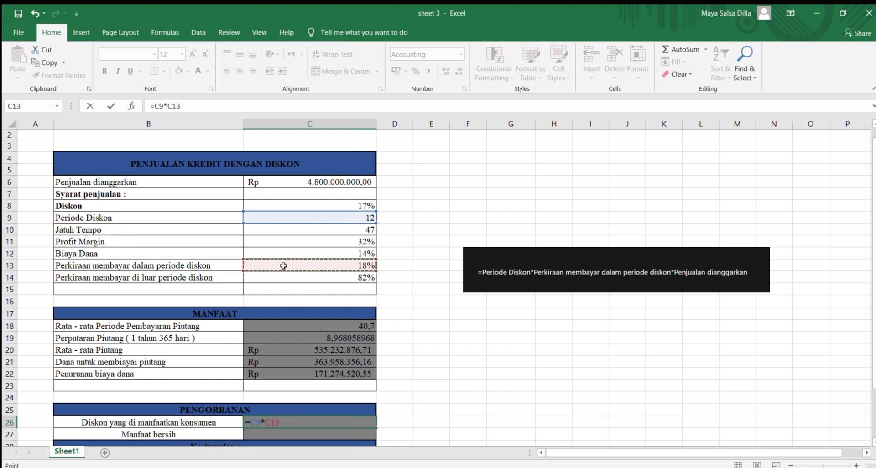
type("*")
left_click(355, 180)
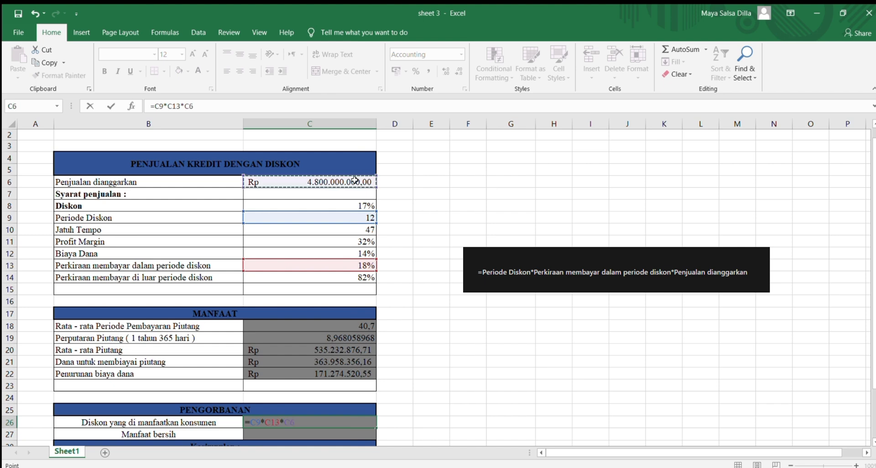
key("Return")
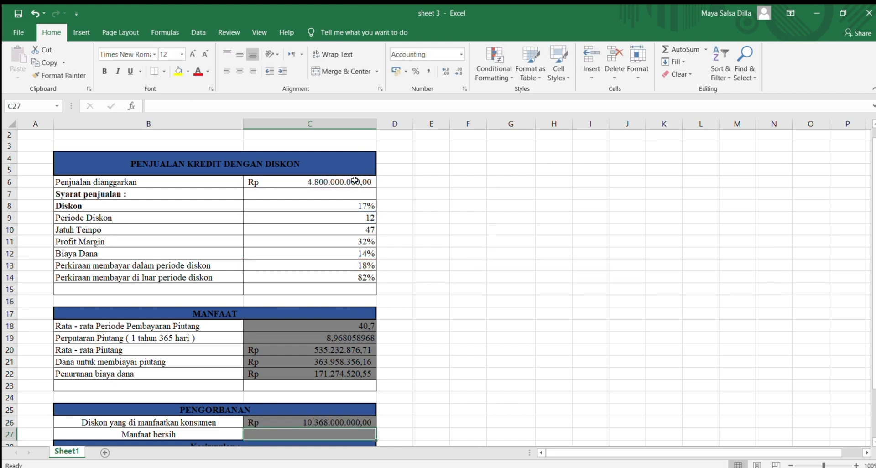
- Enter =C22-C26 in C27 to calculate Manfaat bersih from the reduced cost of funds and the discount used
scroll(354, 180, "down", 1)
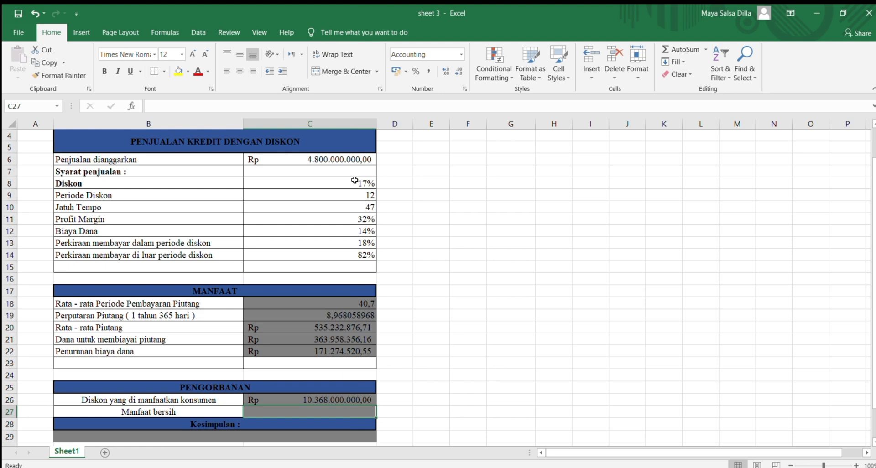
type("=")
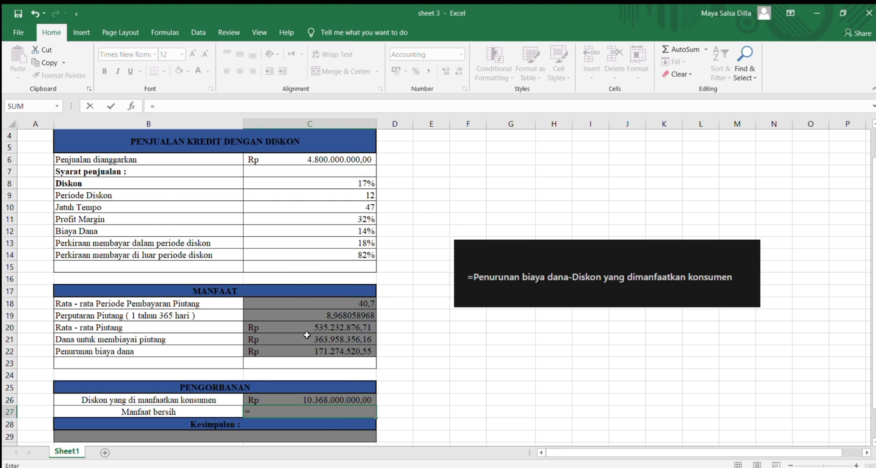
left_click(305, 349)
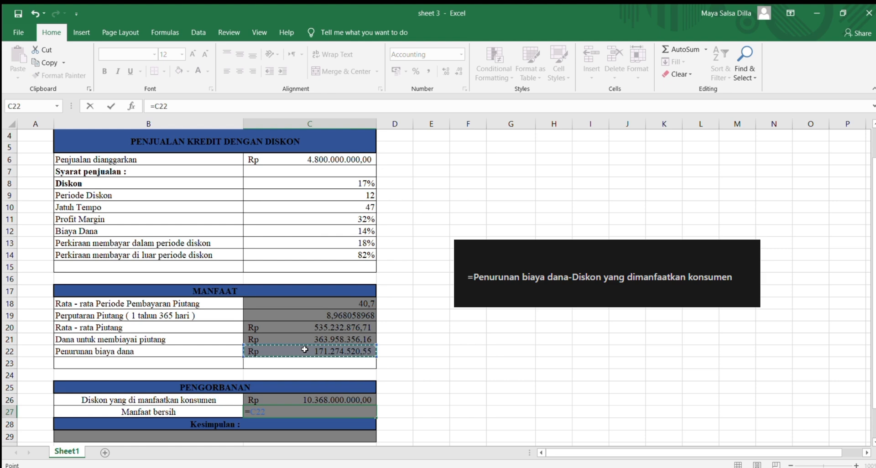
type("-")
left_click(285, 398)
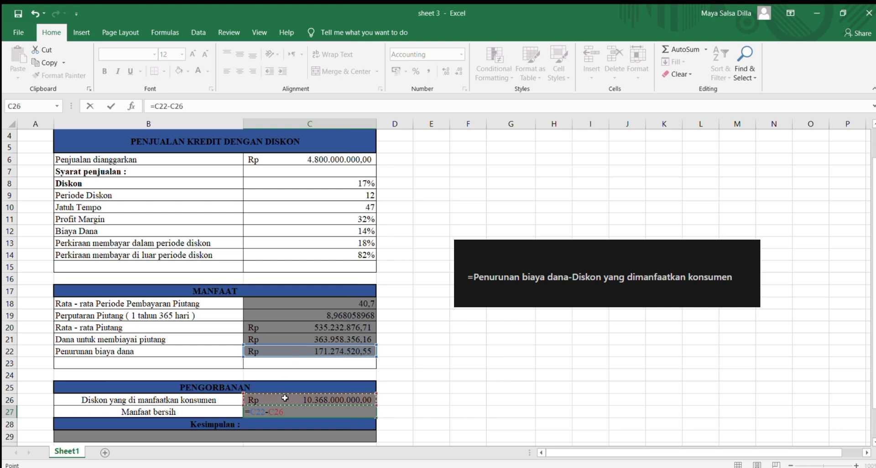
key("Return")
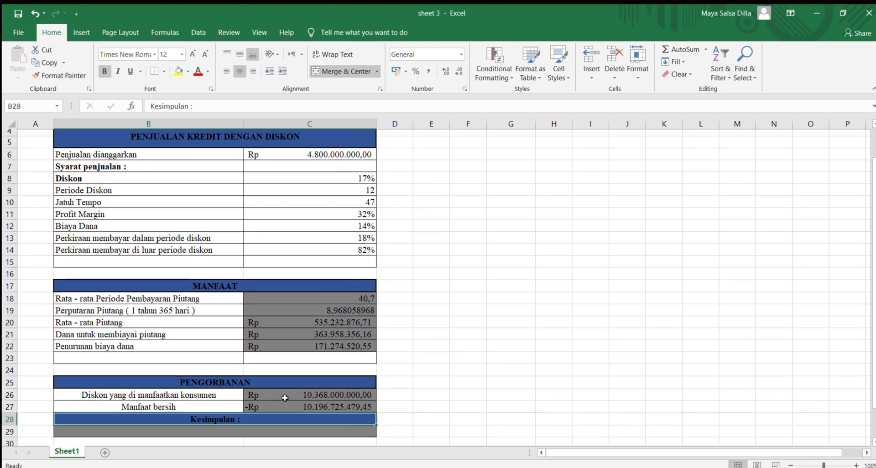
- Enter =IF(C27>0;"kebijakan layak dipertimbangkan";"kebijakan tidak layak dipertimbangkan") in the merged cell B29 under Kesimpulan to judge the policy from Manfaat bersih
scroll(285, 398, "down", 2)
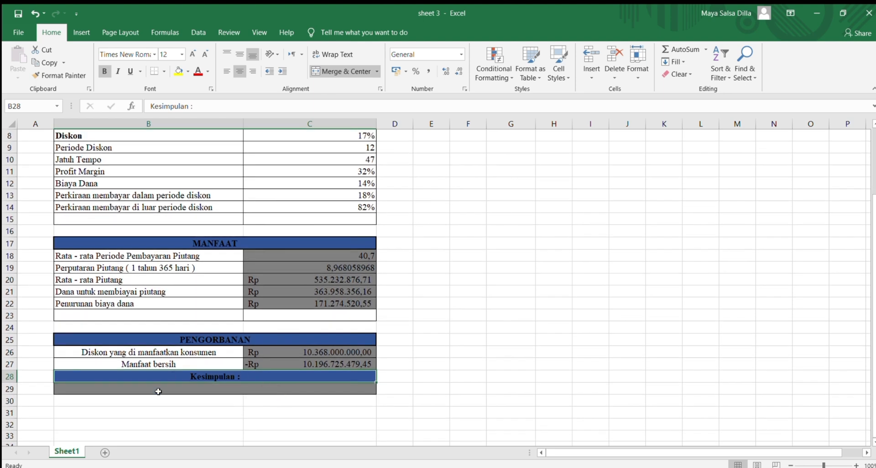
left_click(158, 390)
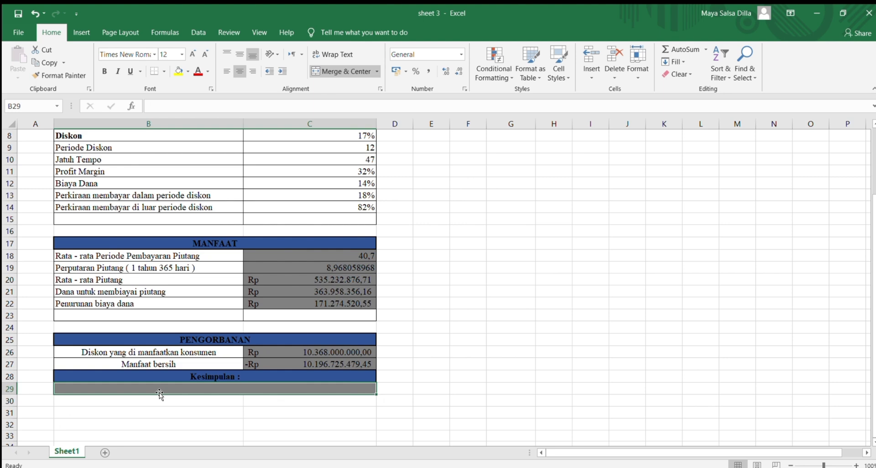
type("=")
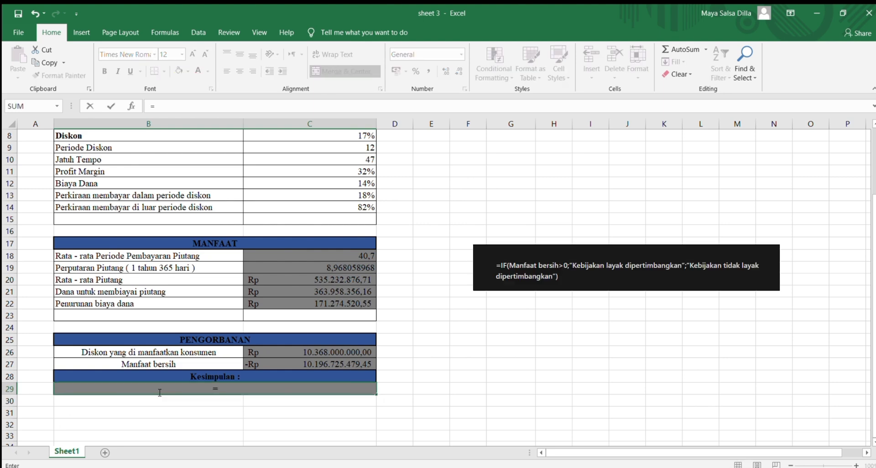
type("IF(")
left_click(272, 362)
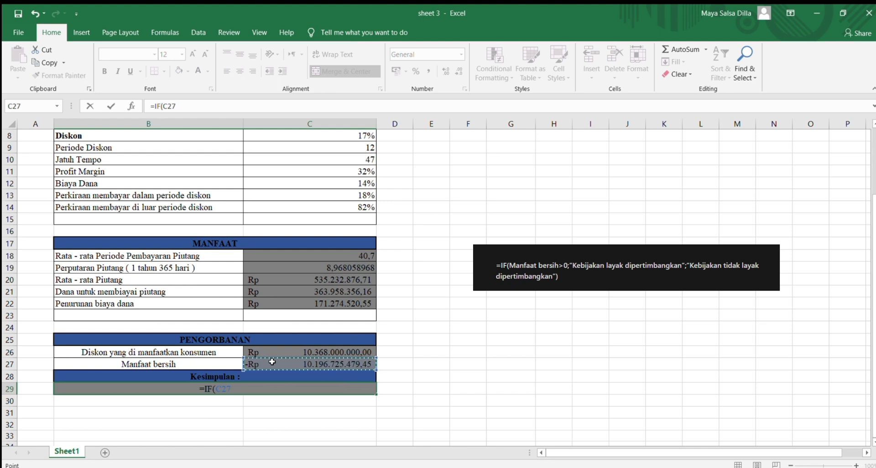
type(">0")
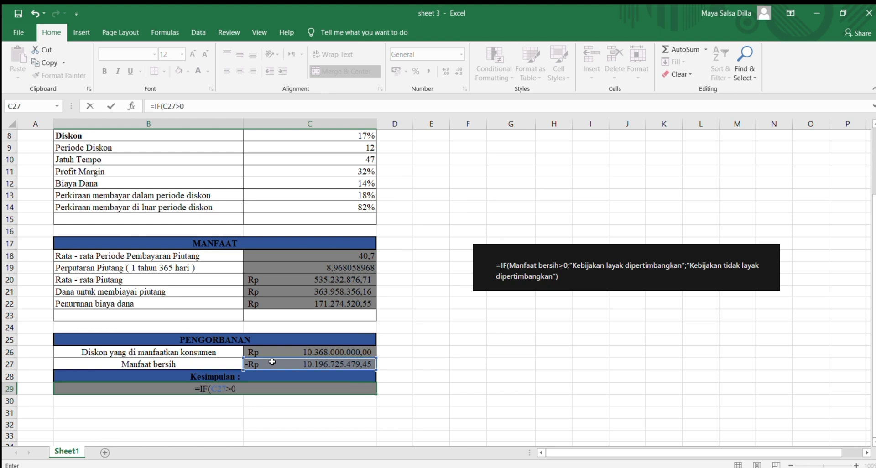
type(";\"kebi")
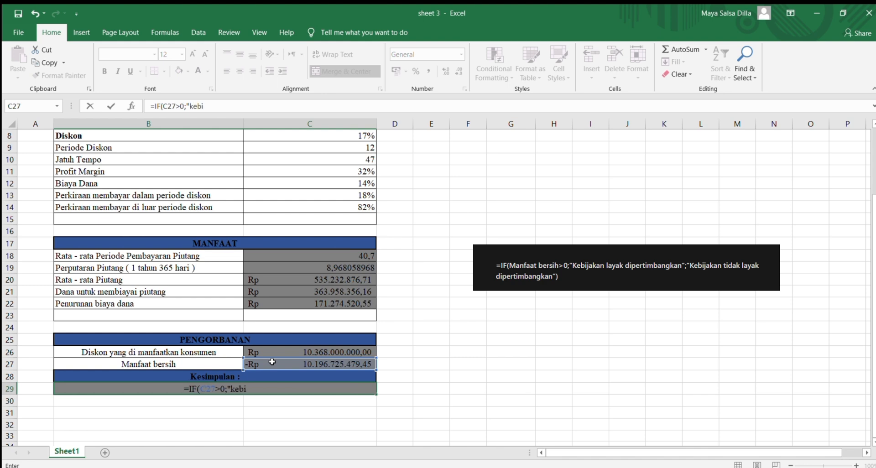
type("jakan")
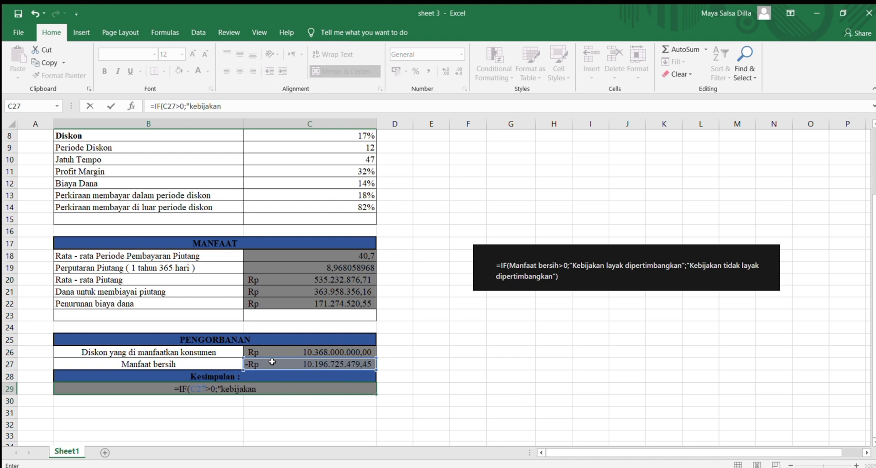
type(" layak")
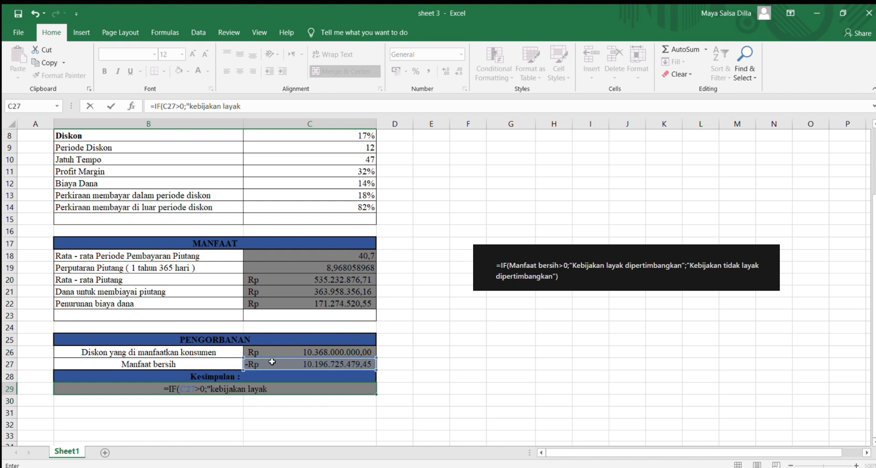
type(" dip")
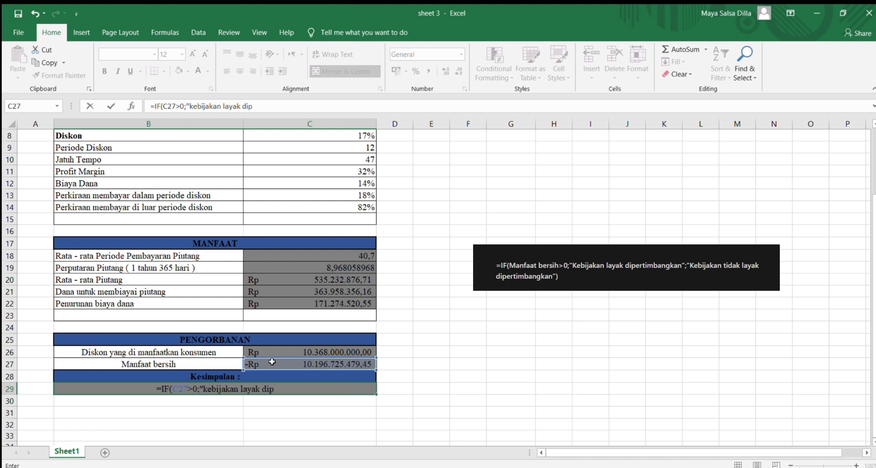
type("ertim")
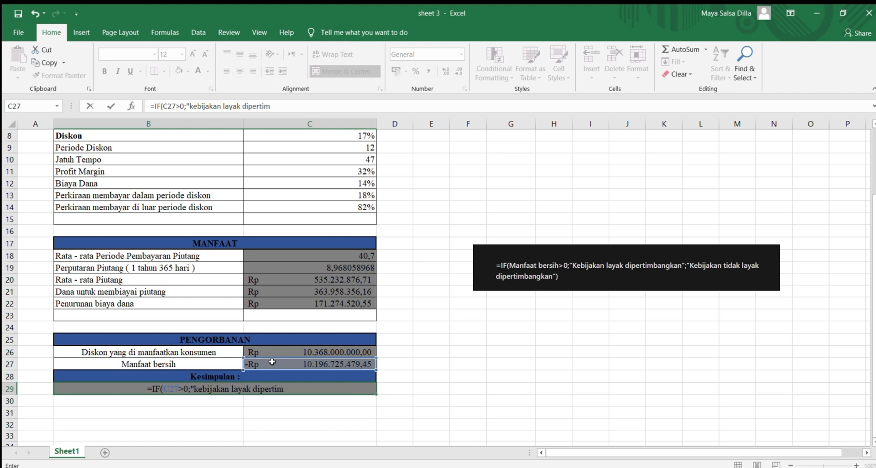
type("bang")
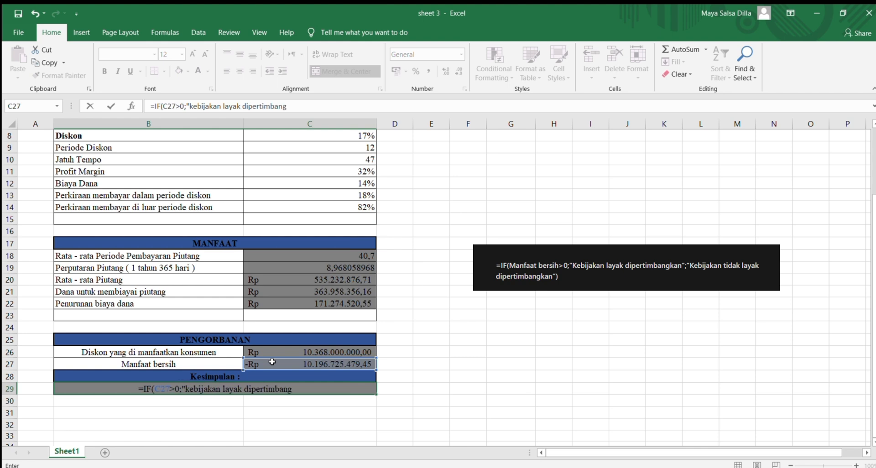
type("kan")
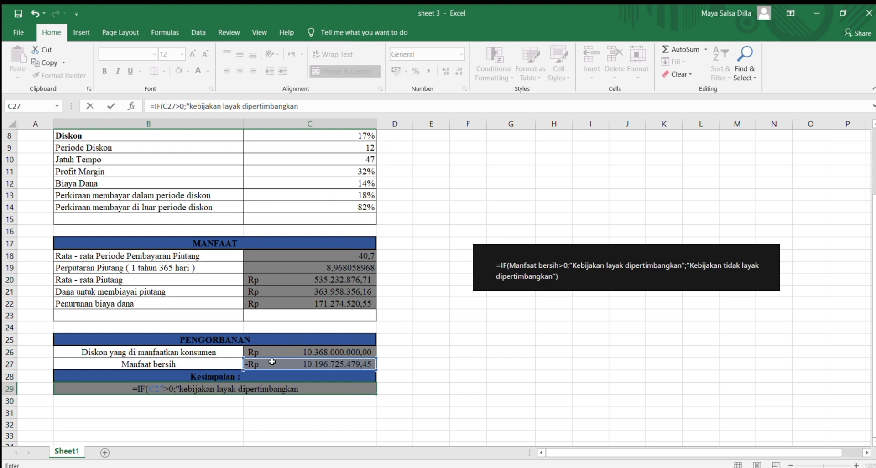
type("\"")
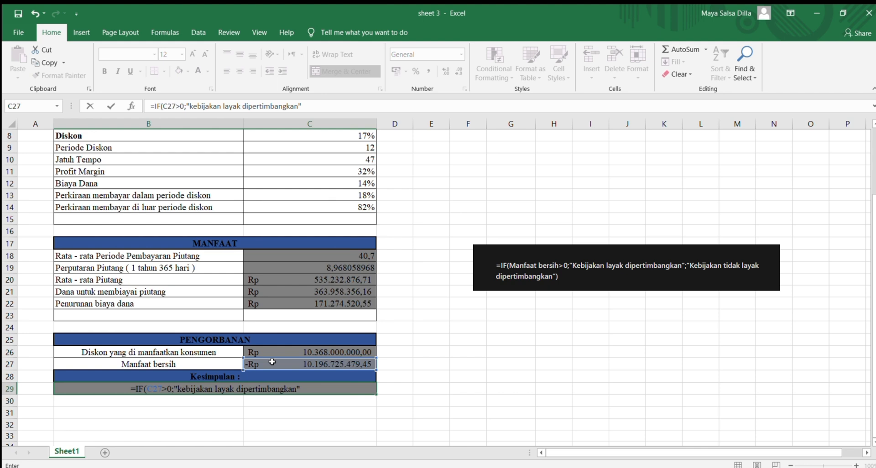
type(";")
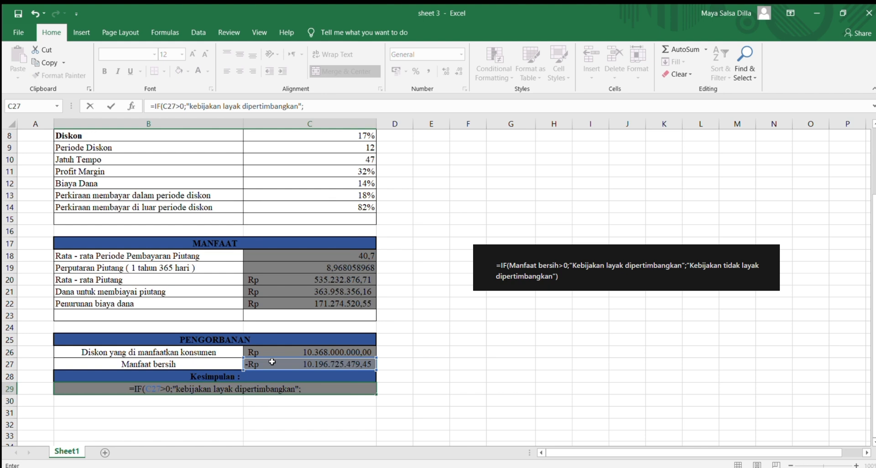
type("\"")
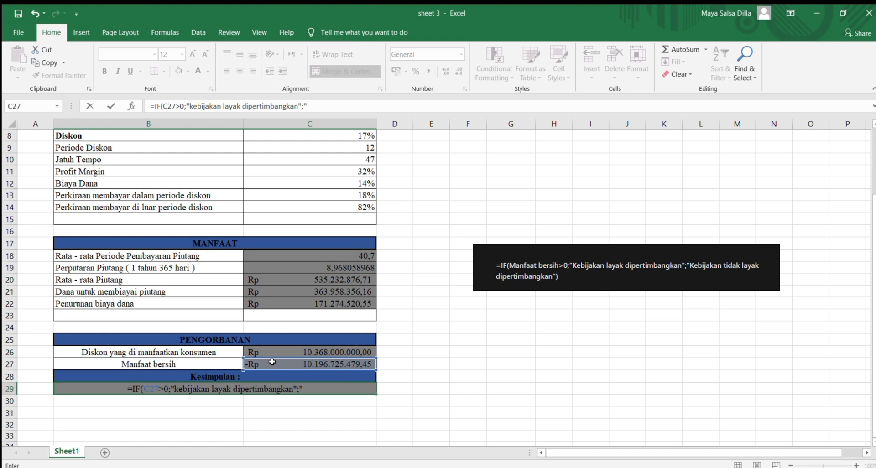
type("kebijakan")
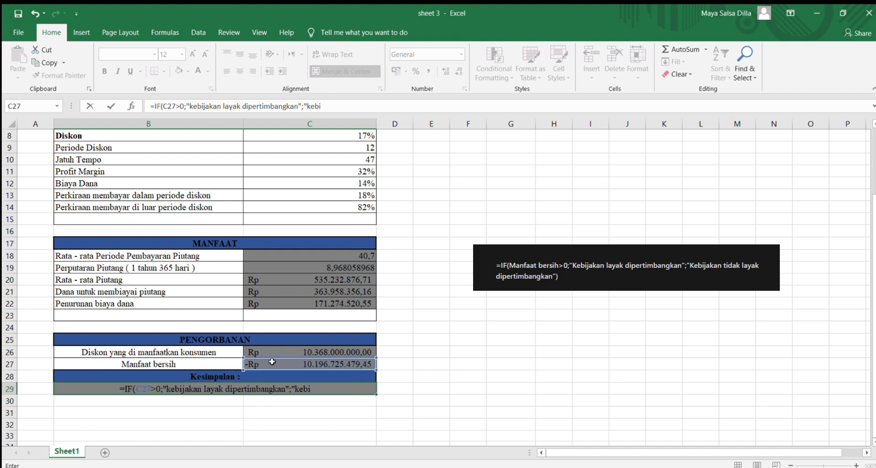
type(" t")
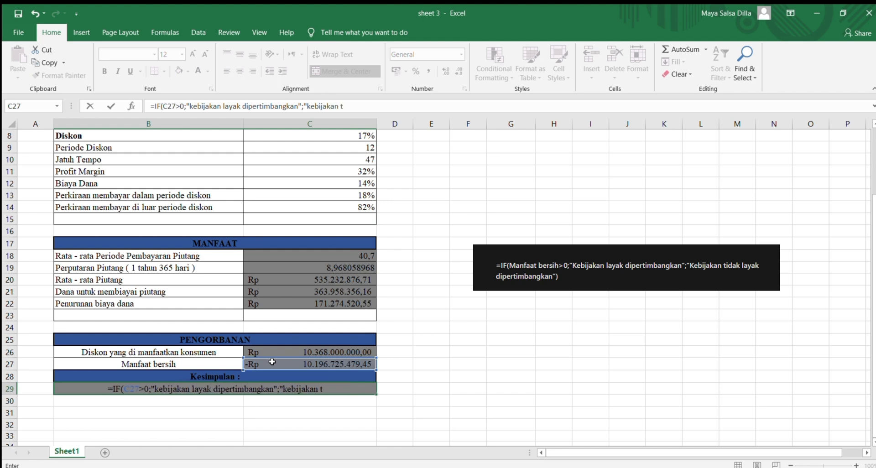
type("idak la")
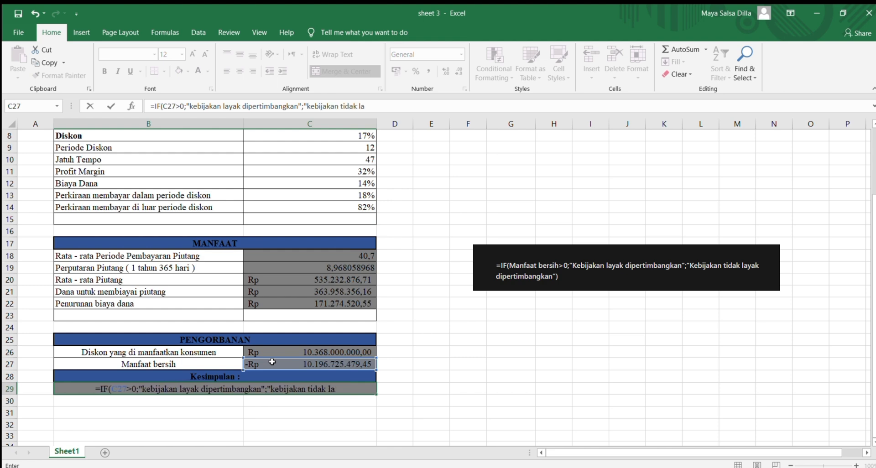
type("yak d")
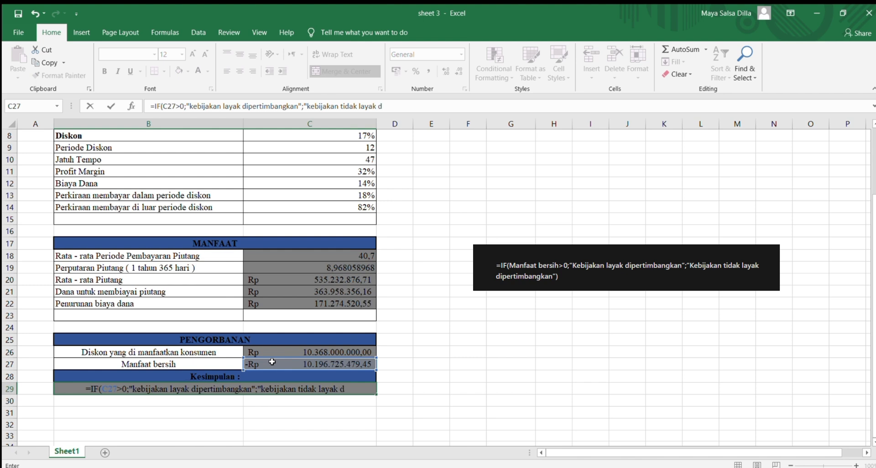
type("iper")
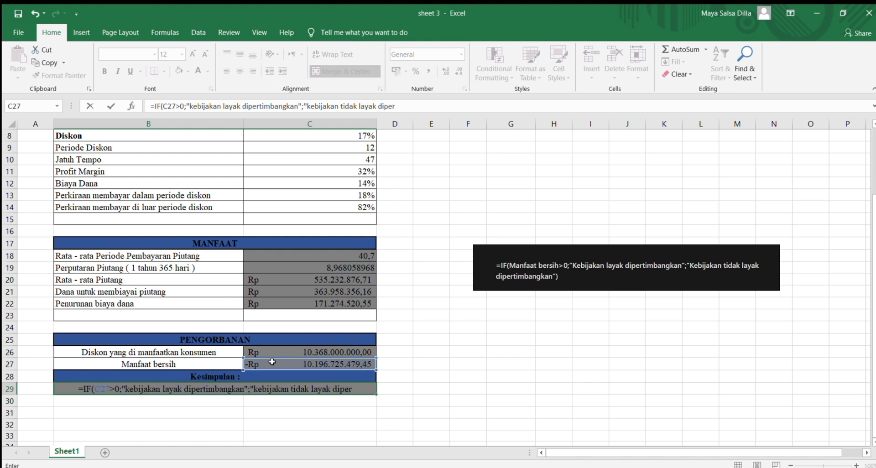
type("timba")
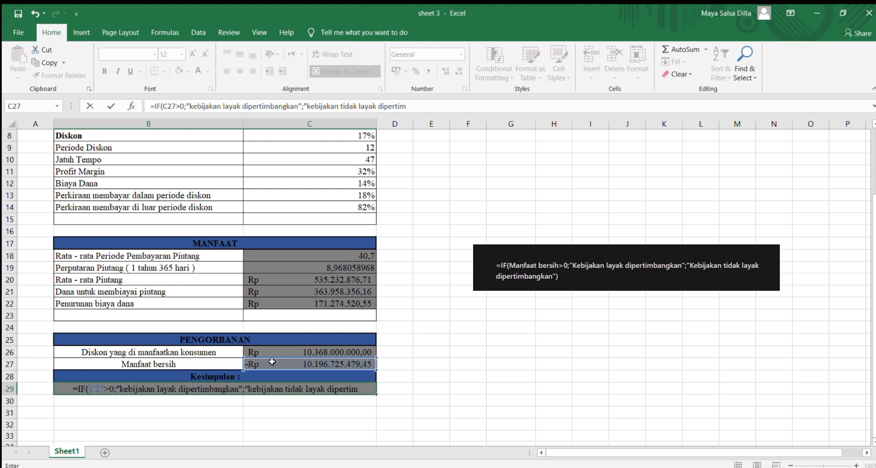
type("ngkan")
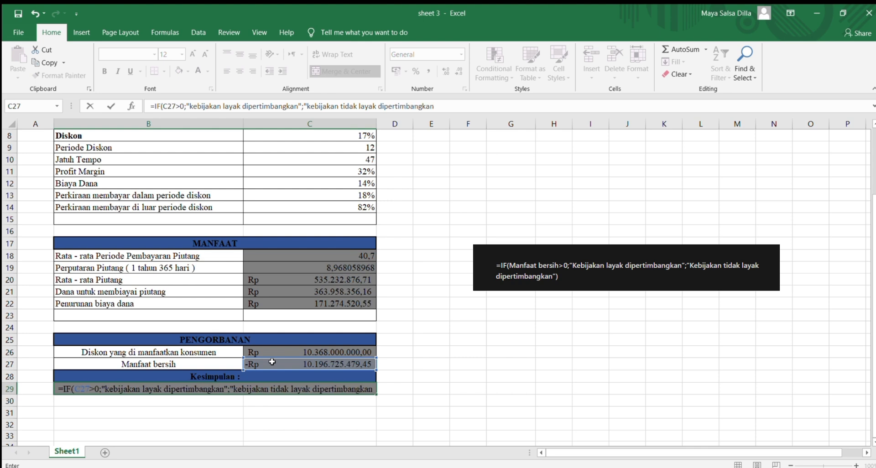
type("\"")
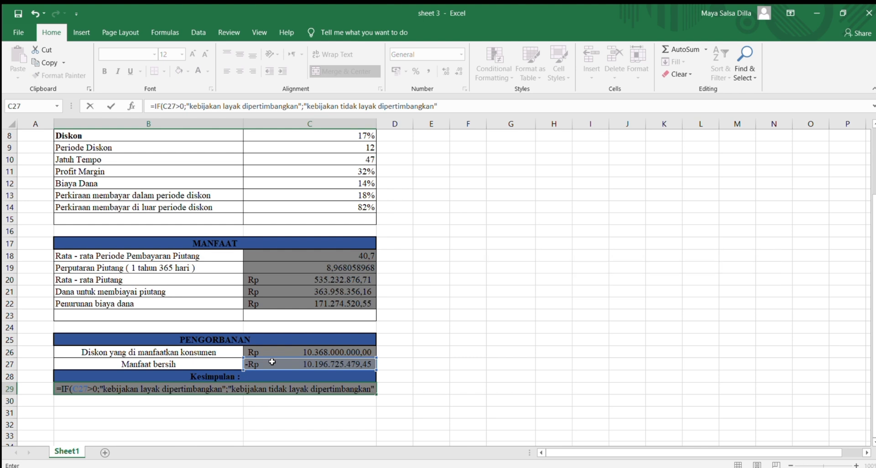
type(")")
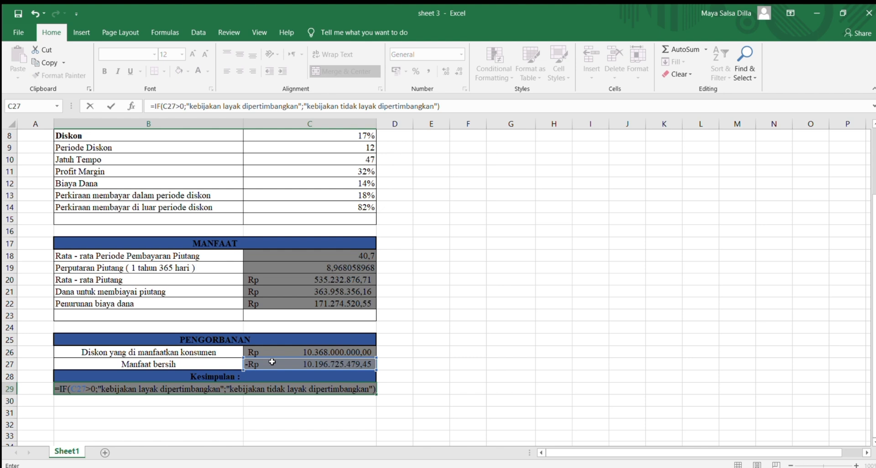
key("Return")
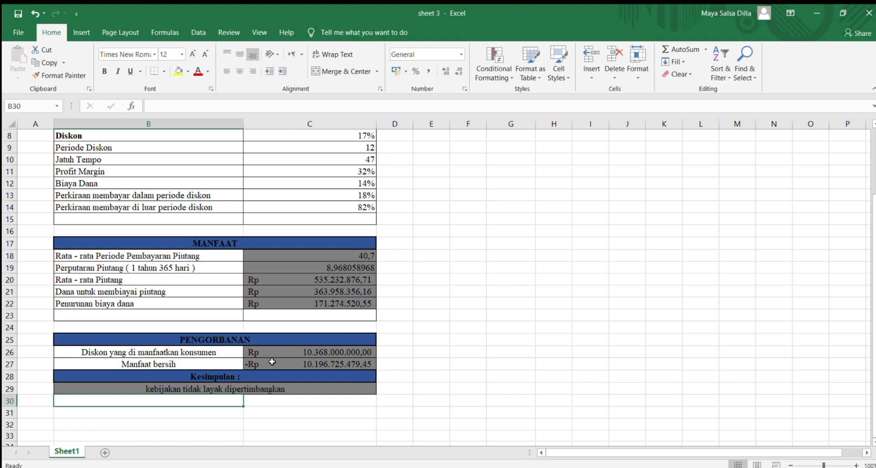
scroll(272, 362, "down", 1)
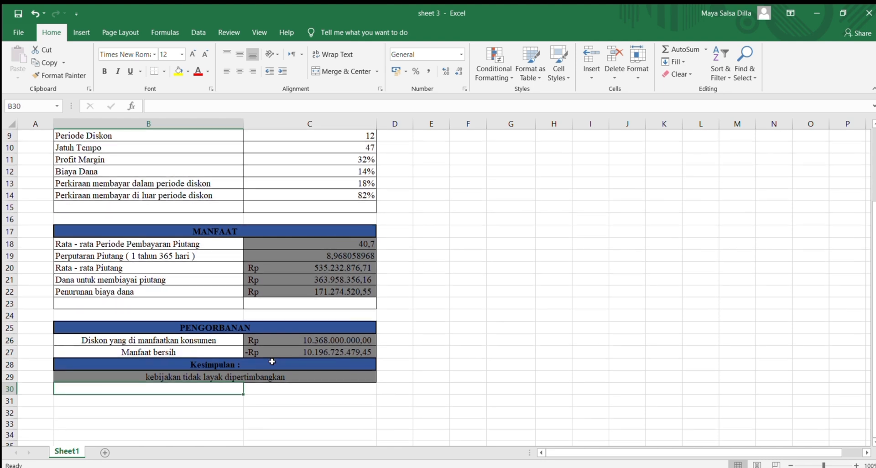